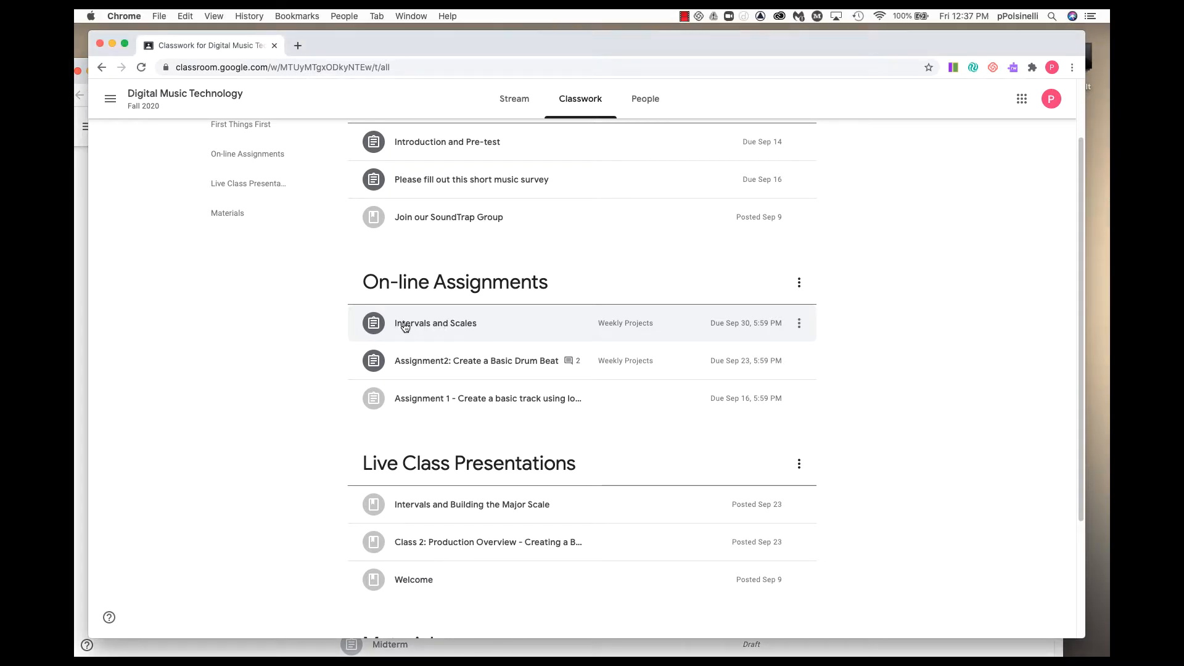
Open the Intervals and Scales assignment and launch its attached Soundtrap project.
left_click(441, 327)
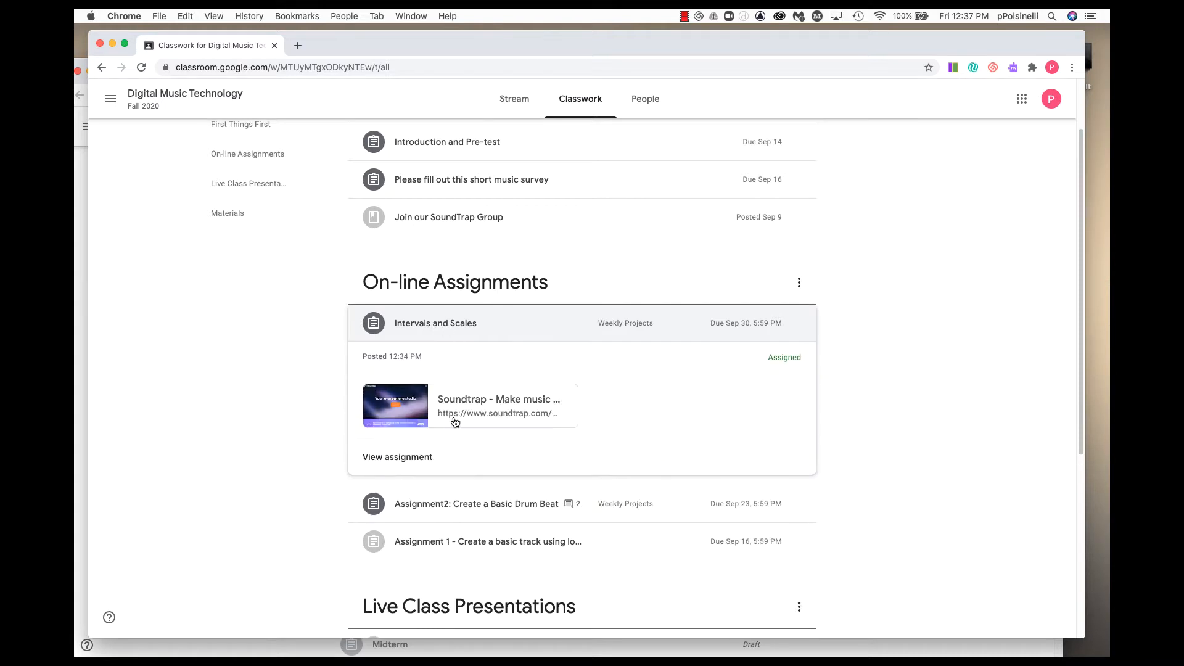
left_click(395, 455)
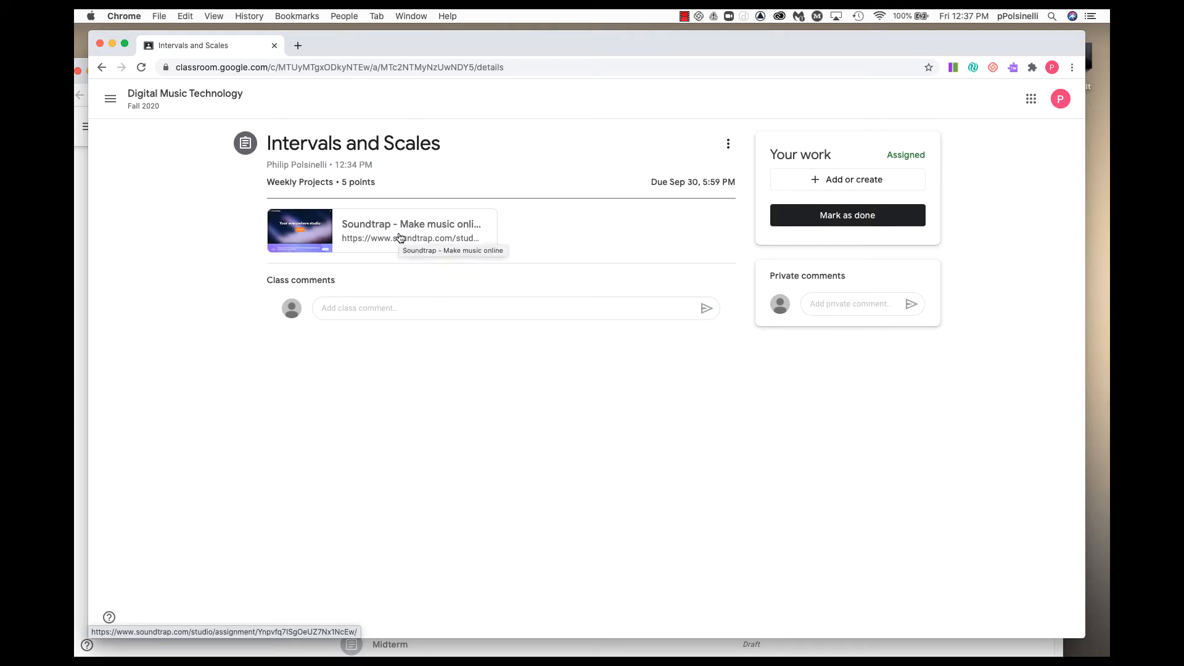
left_click(401, 238)
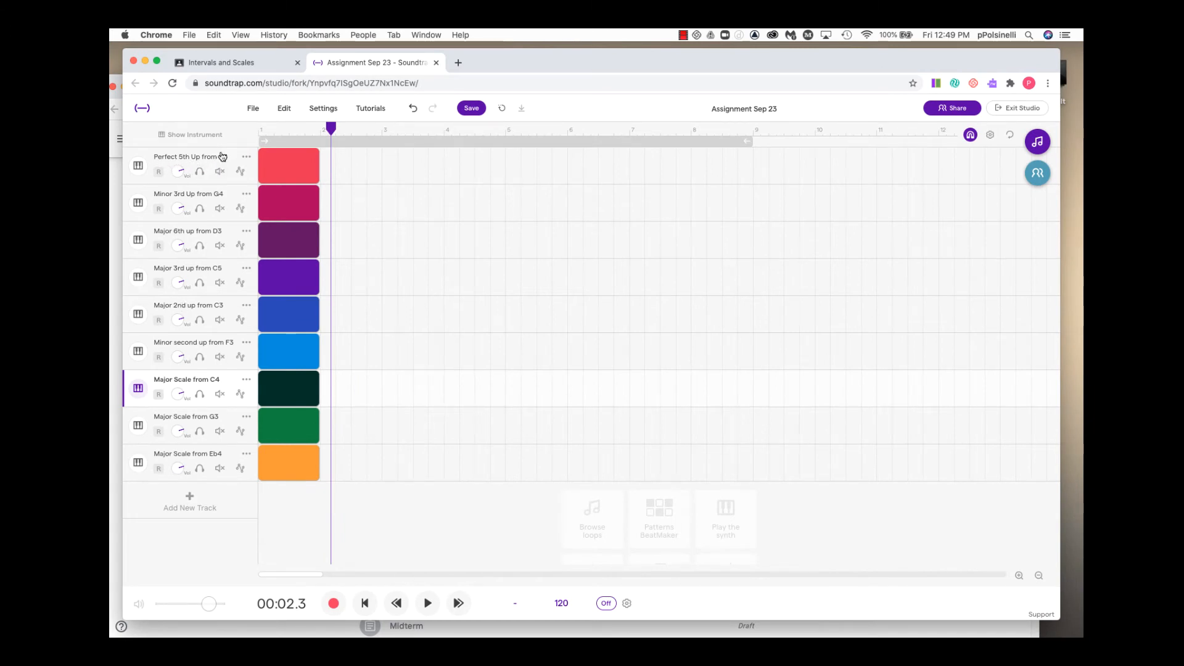
Open the Perfect 5th Up from C3 region in the piano roll and draw a C3 note at its start.
left_click(298, 162)
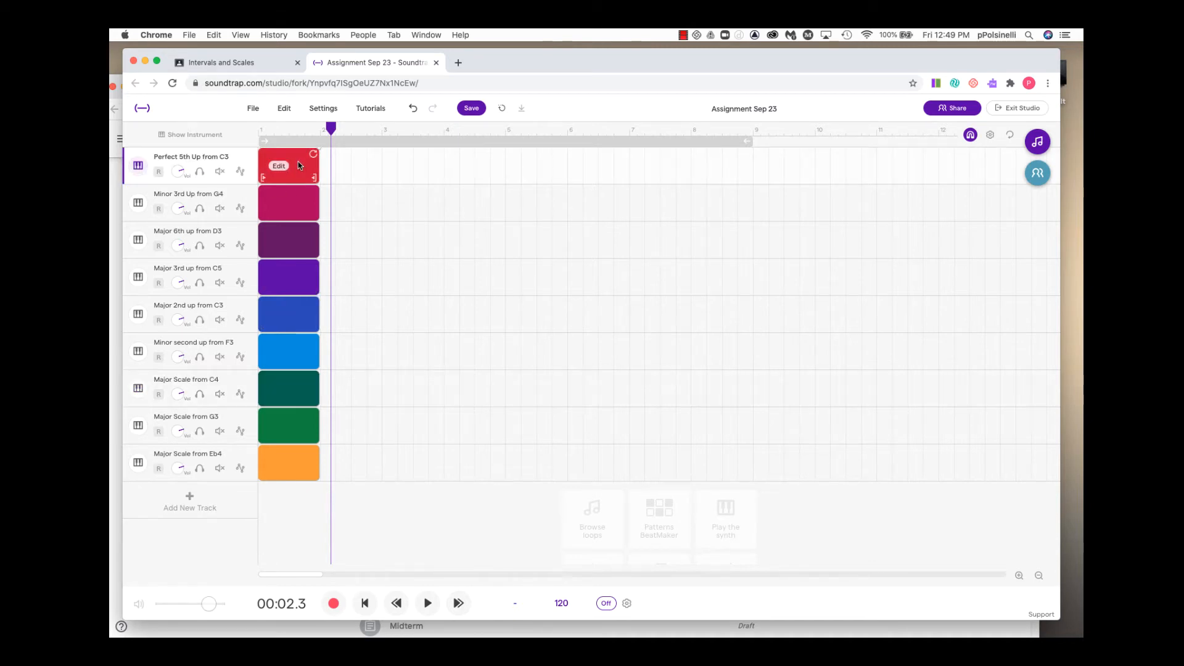
double_click(298, 161)
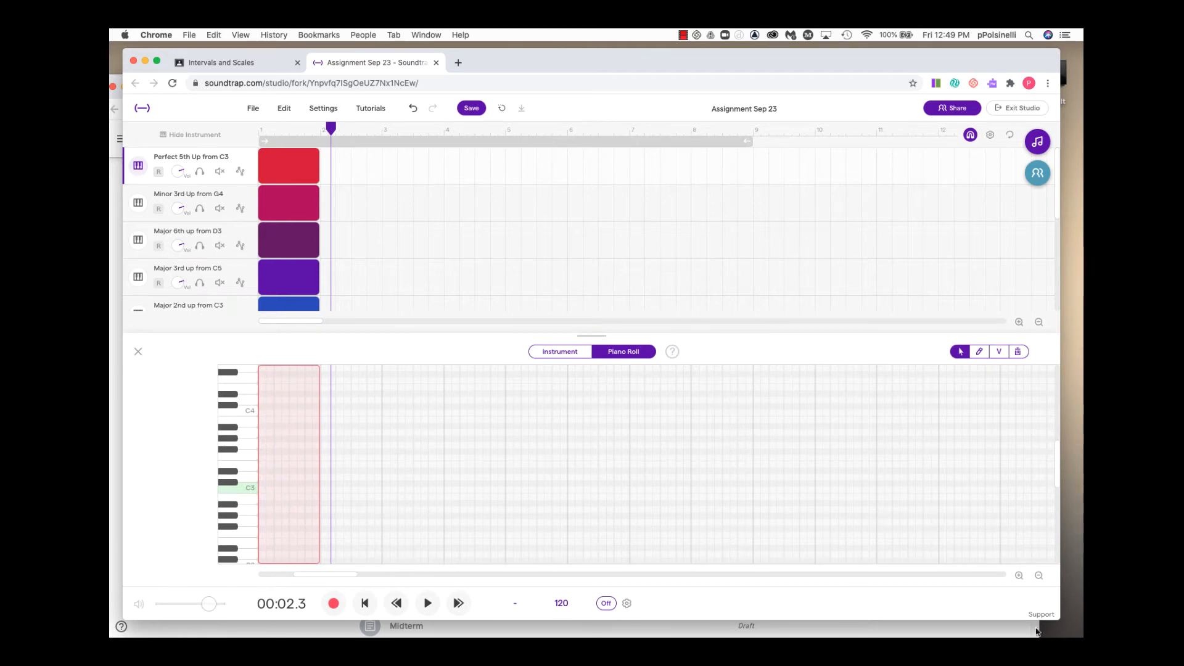
left_click(1019, 575)
left_click(1019, 576)
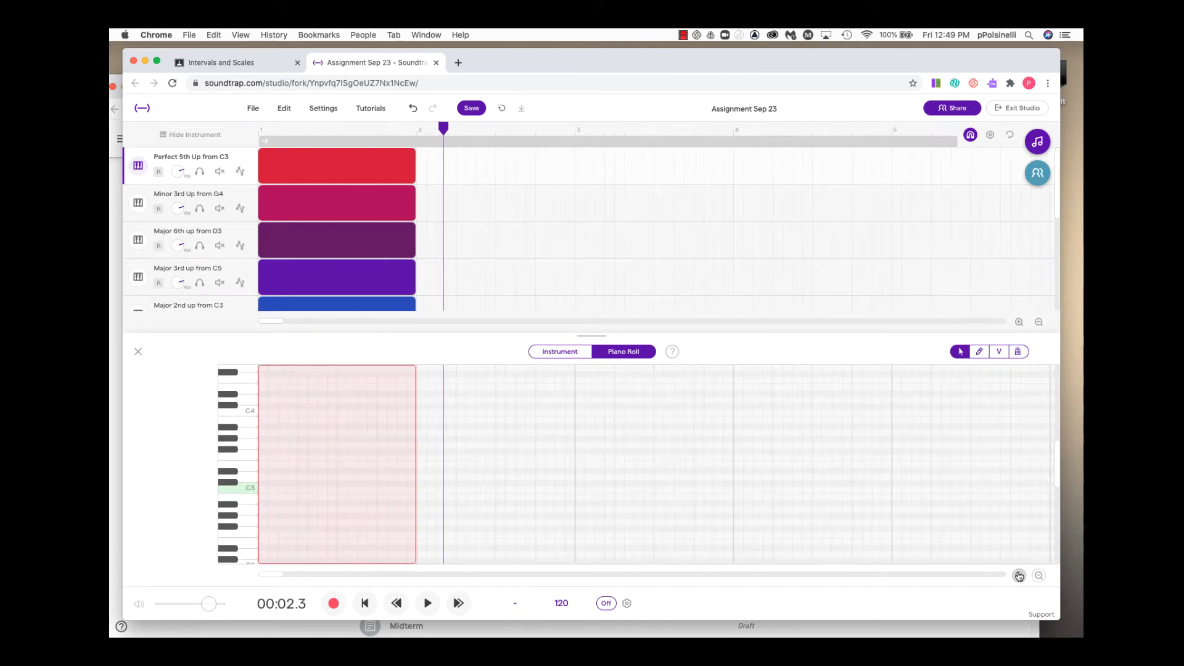
left_click(1019, 576)
left_click(1019, 576)
left_click(1019, 575)
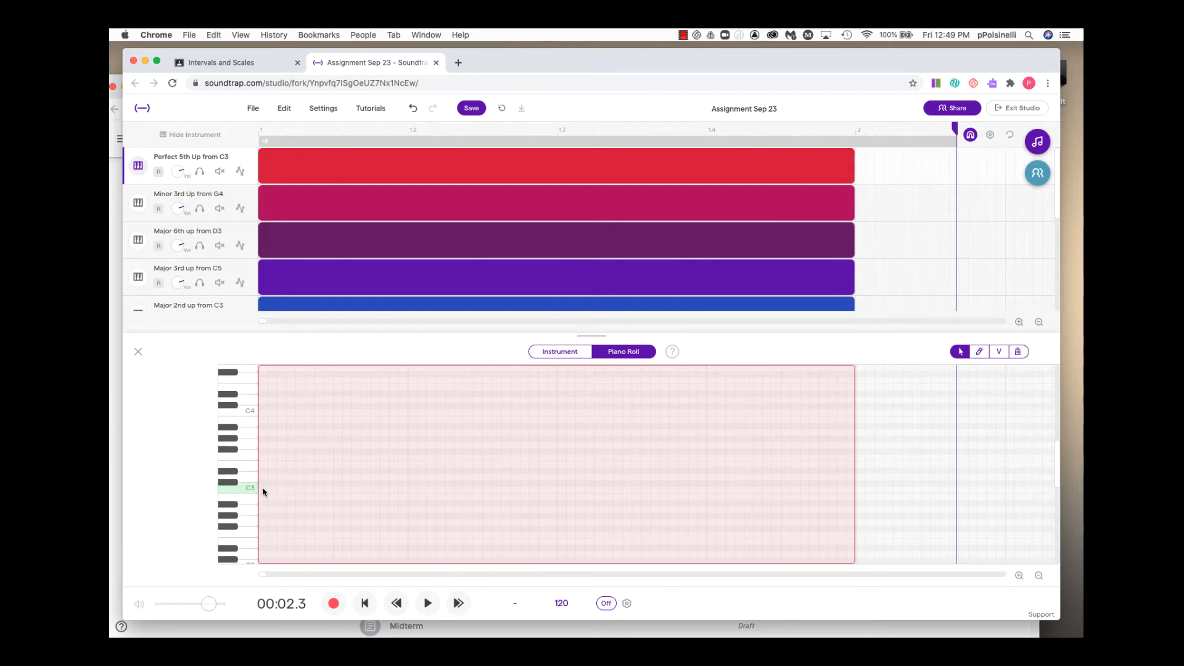
left_click(979, 352)
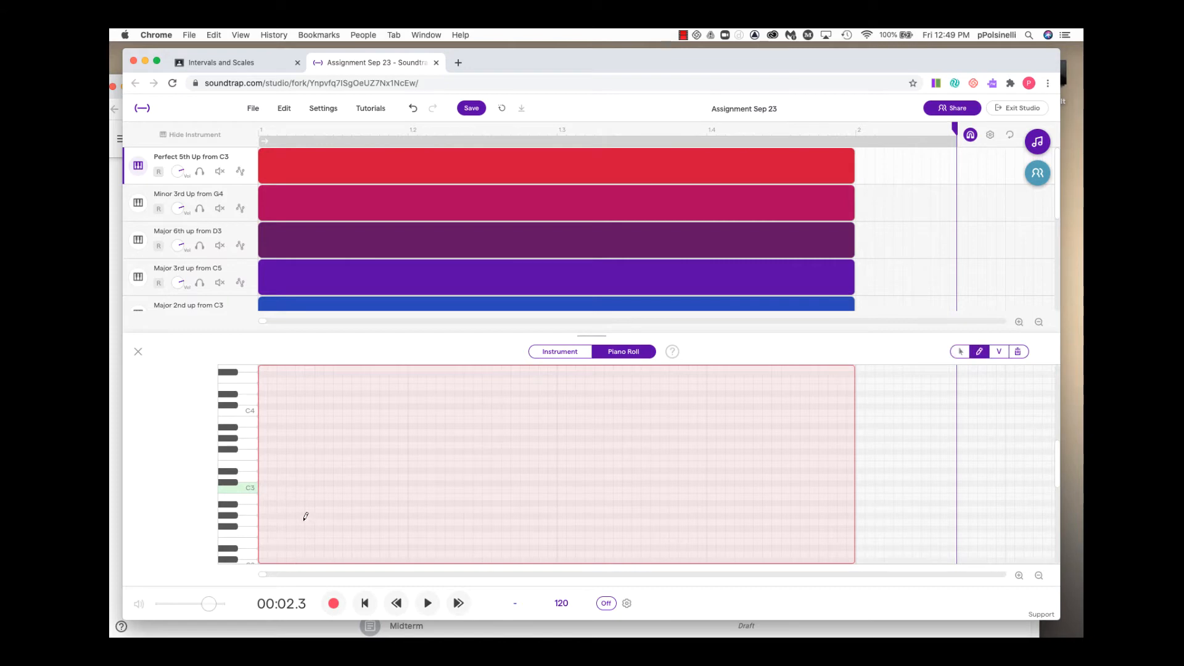
left_click(264, 488)
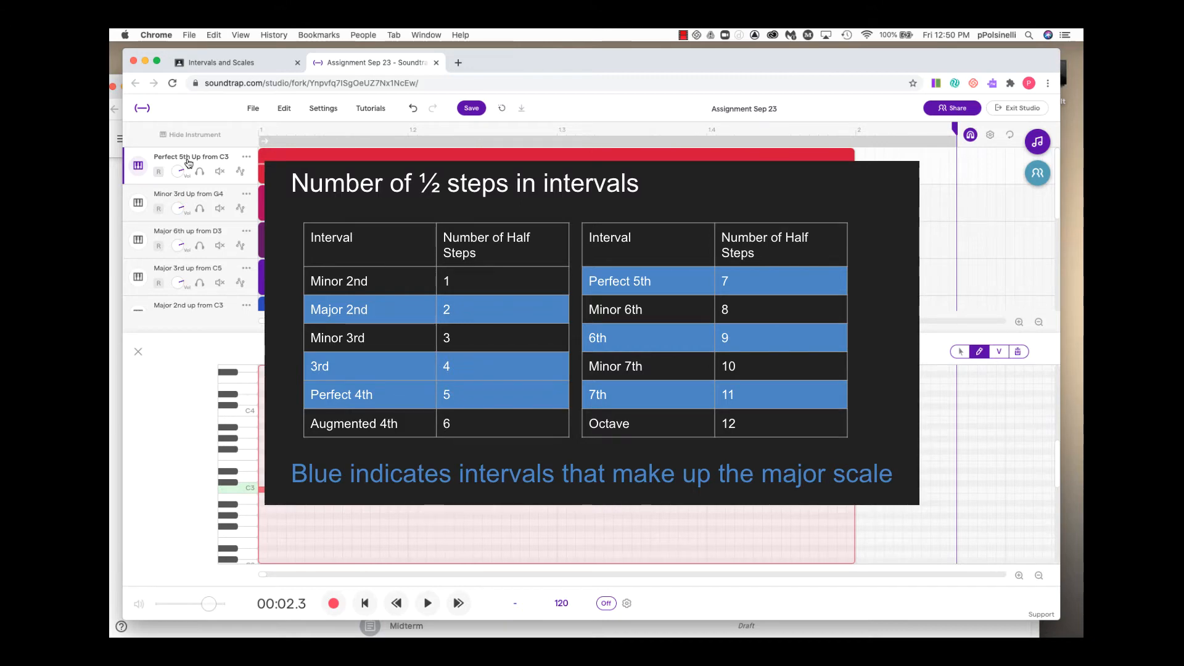
Count seven half steps up from C3 on the piano keys and draw a G3 note directly after the C3 note.
left_click(237, 482)
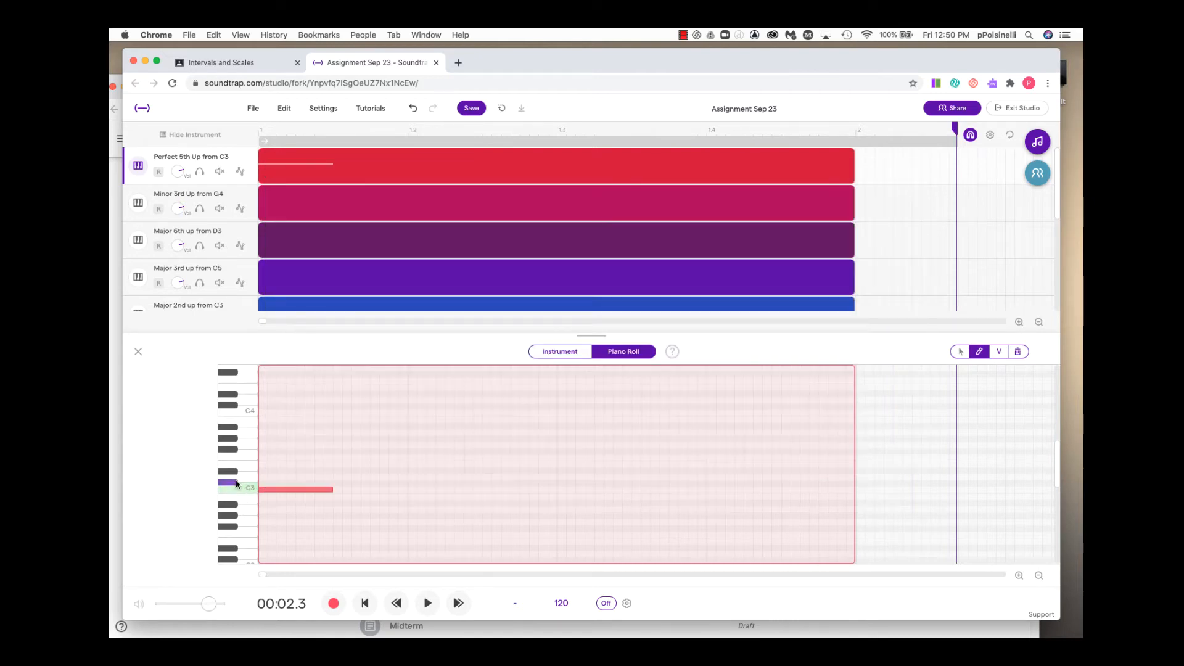
left_click(243, 477)
left_click(244, 449)
left_click(249, 448)
left_click(246, 491)
left_click(245, 446)
left_click(335, 446)
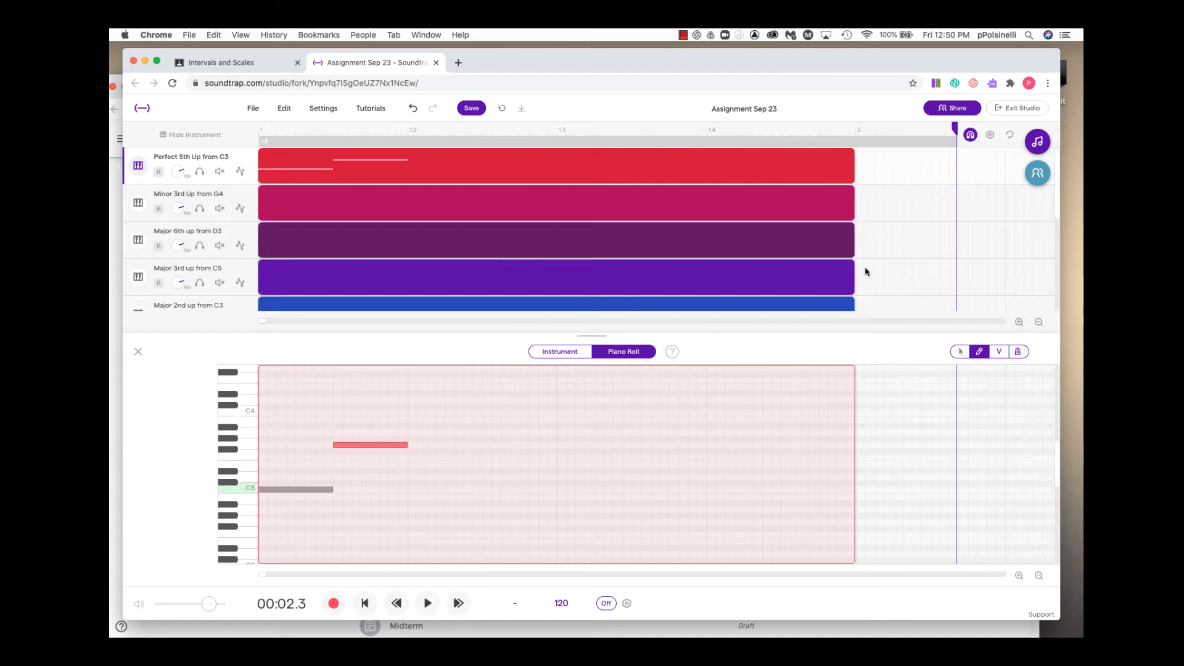
Look through the remaining interval tracks and select the Major Scale from C4 region for piano roll editing.
scroll(874, 252, "down", 3)
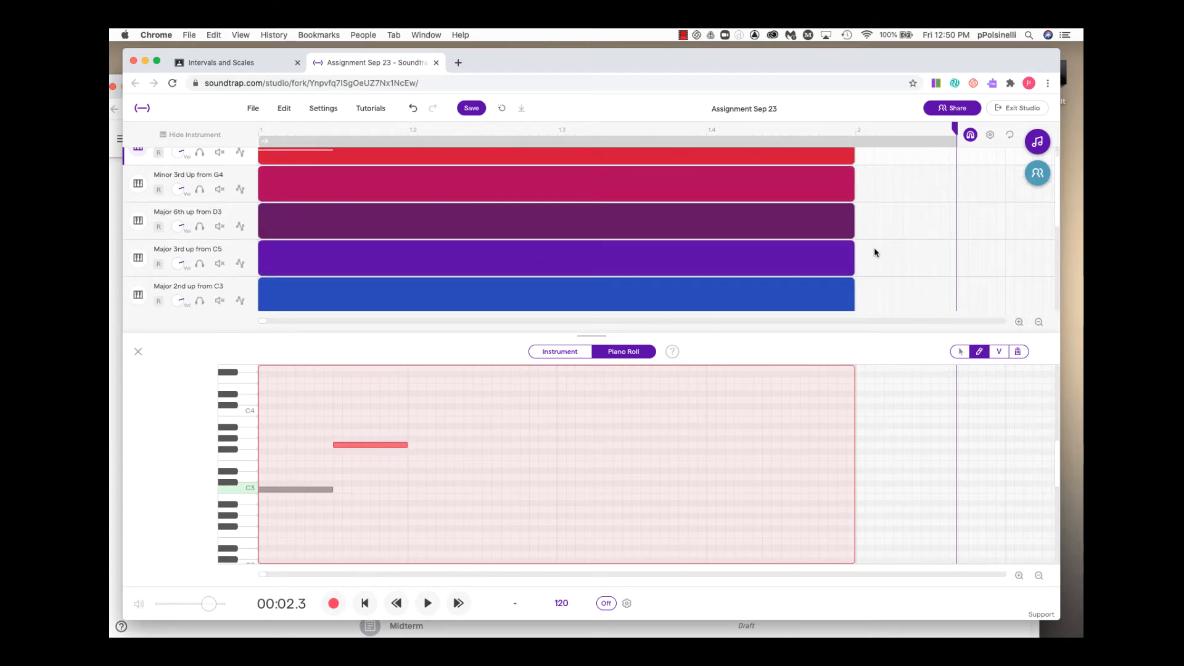
scroll(875, 253, "down", 1)
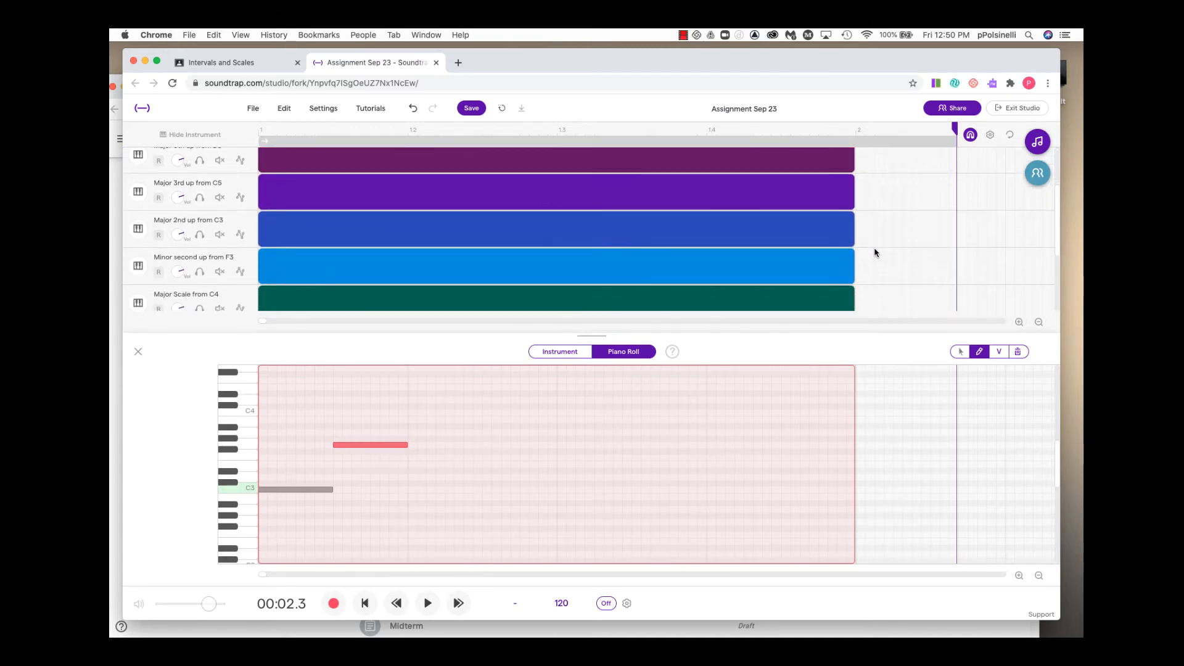
scroll(875, 252, "down", 1)
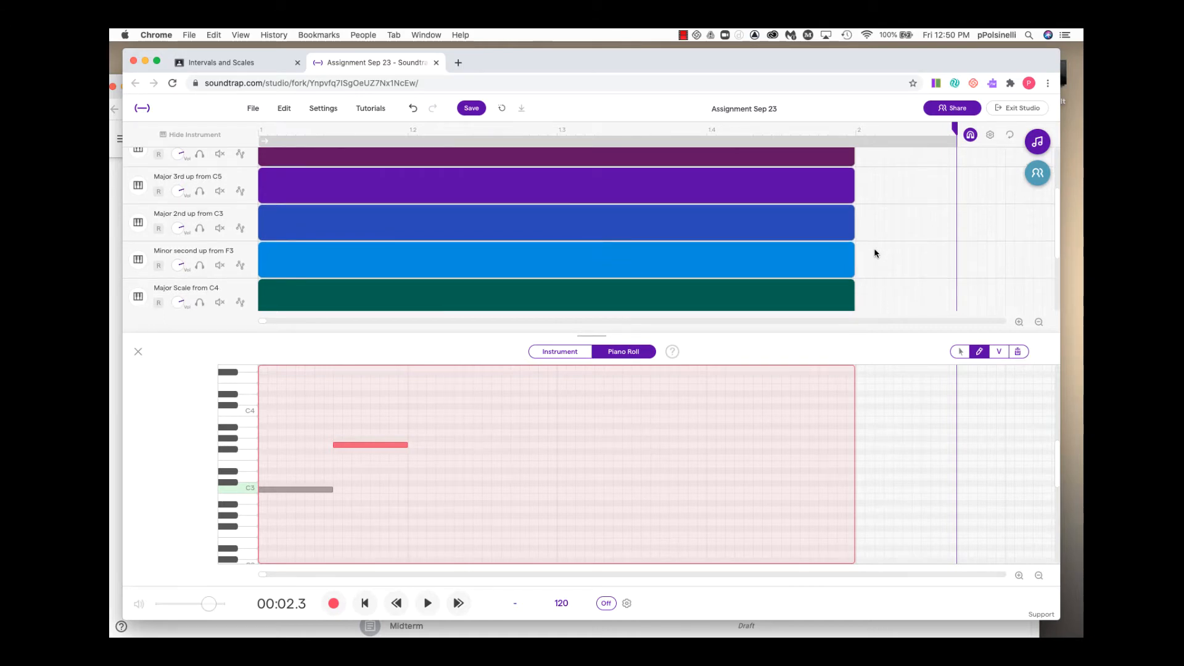
scroll(873, 253, "up", 2)
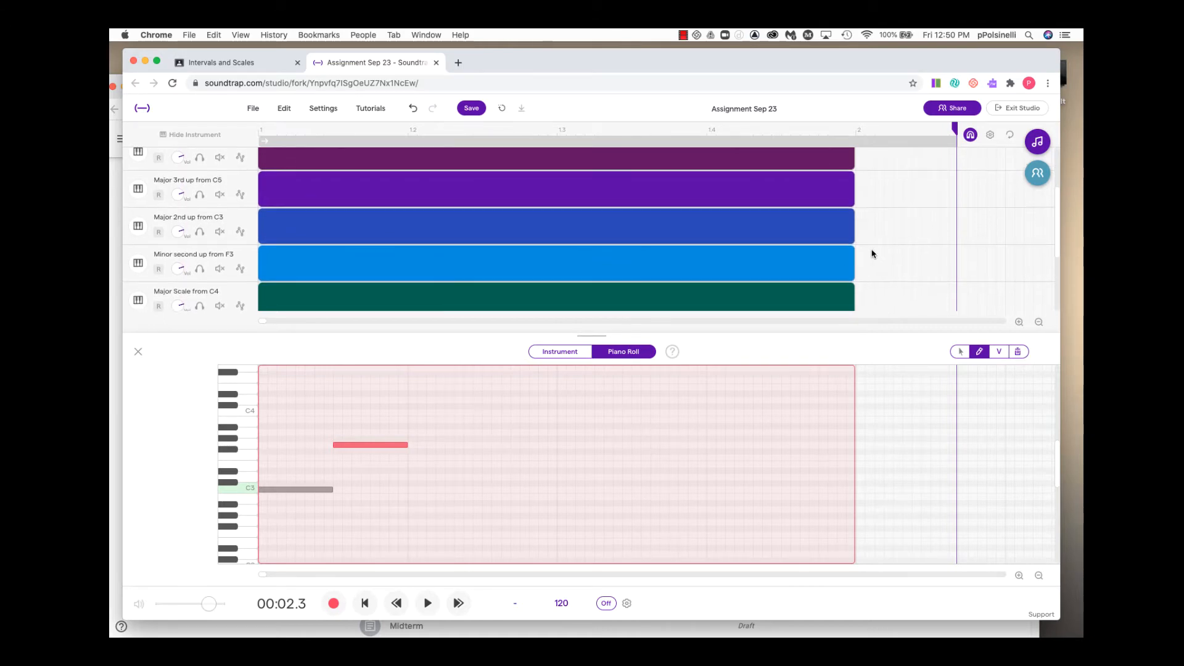
scroll(873, 253, "down", 4)
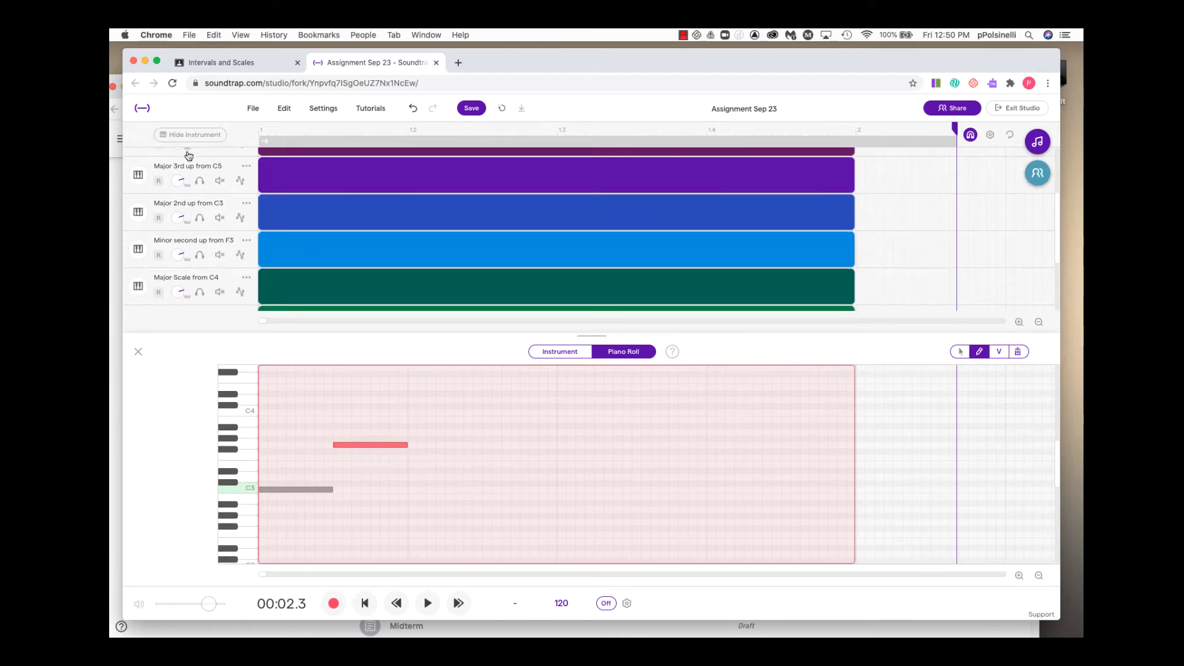
scroll(233, 240, "down", 10)
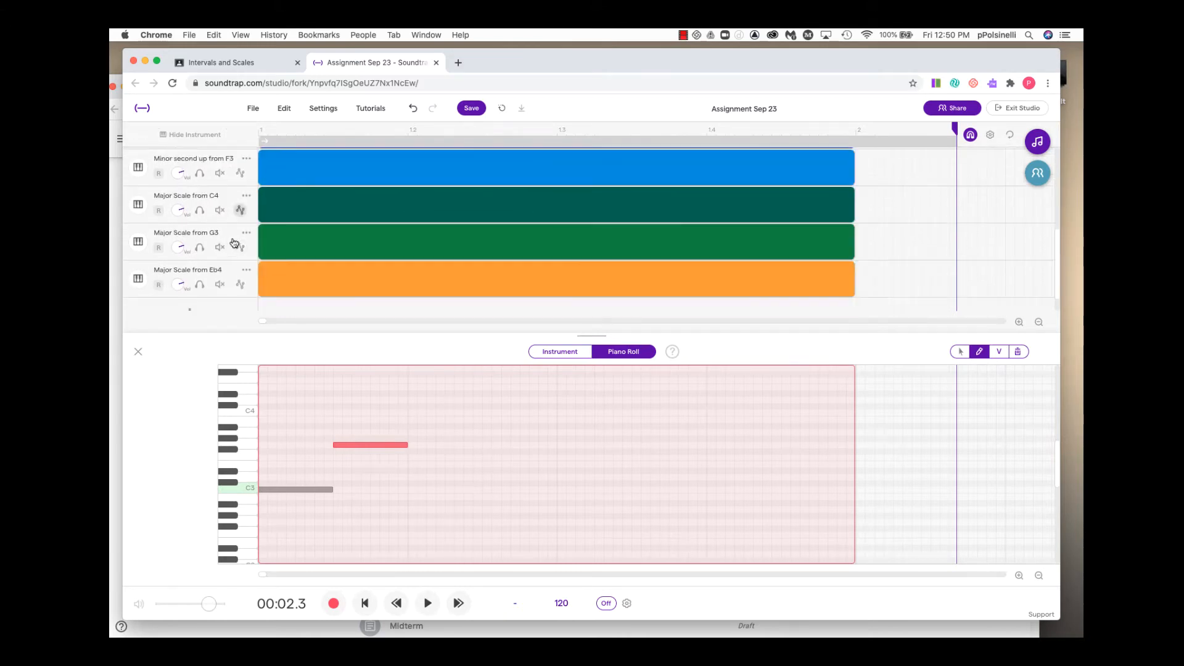
left_click(188, 203)
left_click(344, 208)
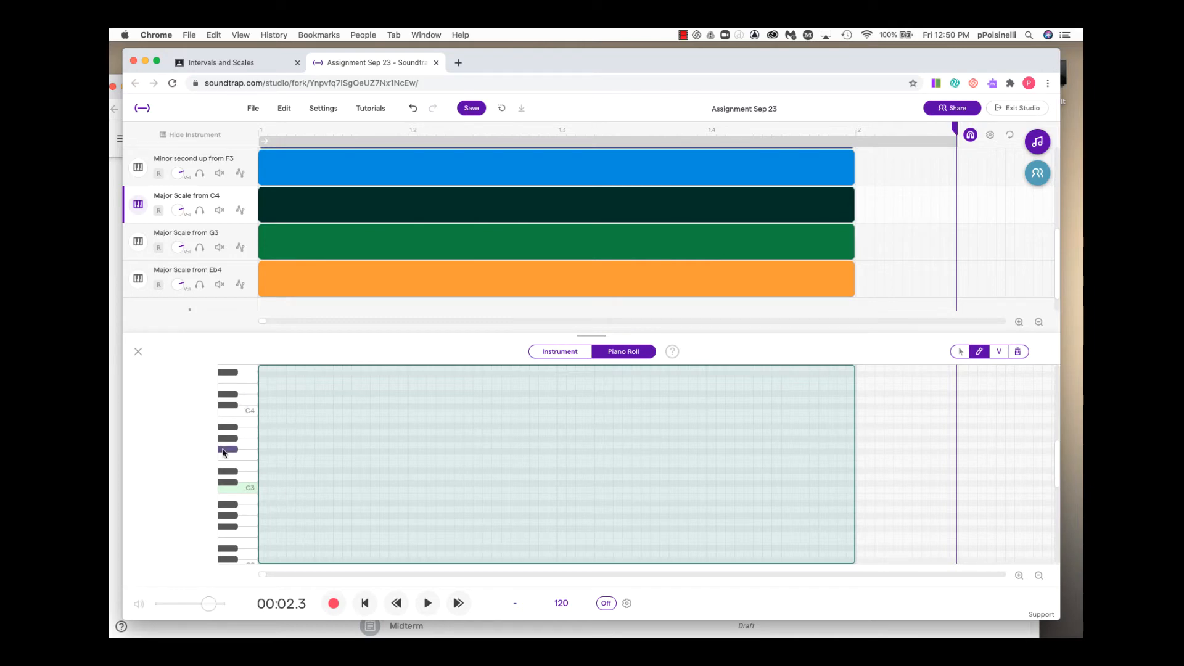
Locate C4 on the piano roll keys and draw a C4 note at the start of the Major Scale from C4 region.
left_click(239, 426)
scroll(236, 437, "down", 3)
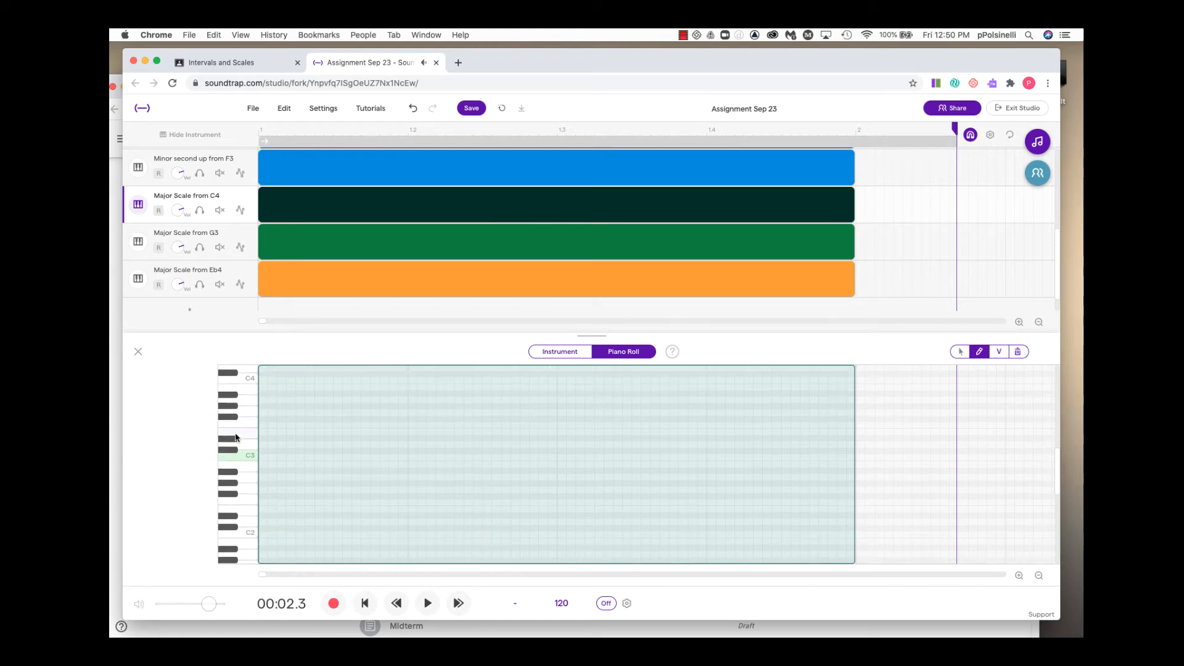
scroll(236, 437, "up", 3)
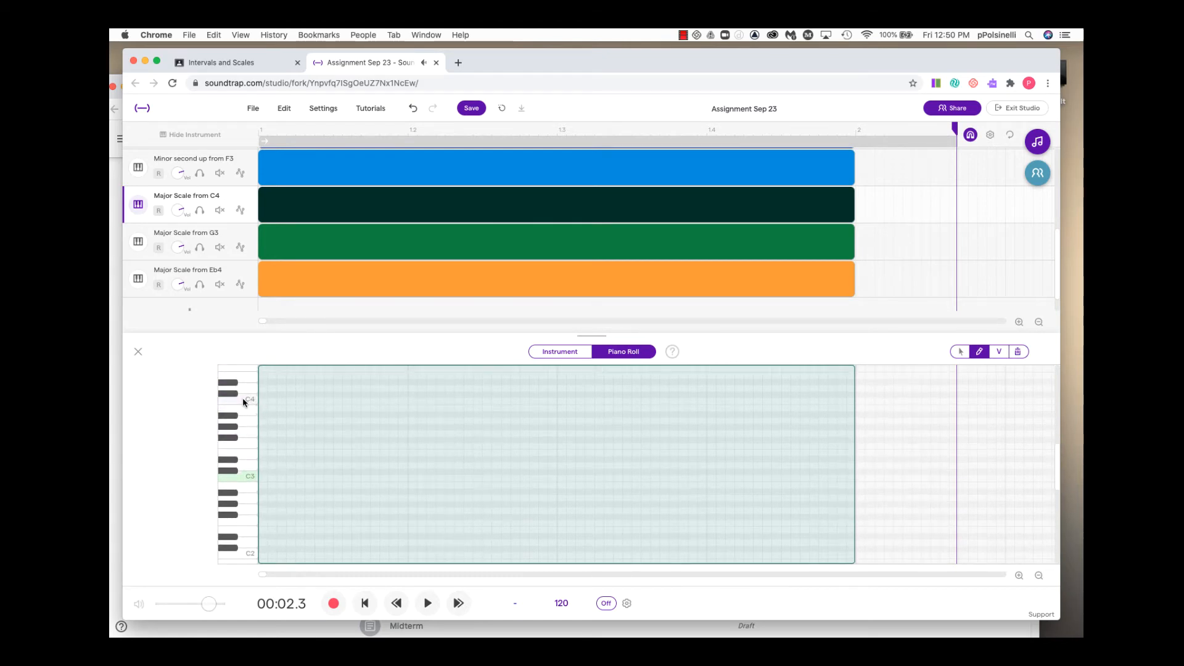
left_click(220, 472)
scroll(221, 473, "up", 3)
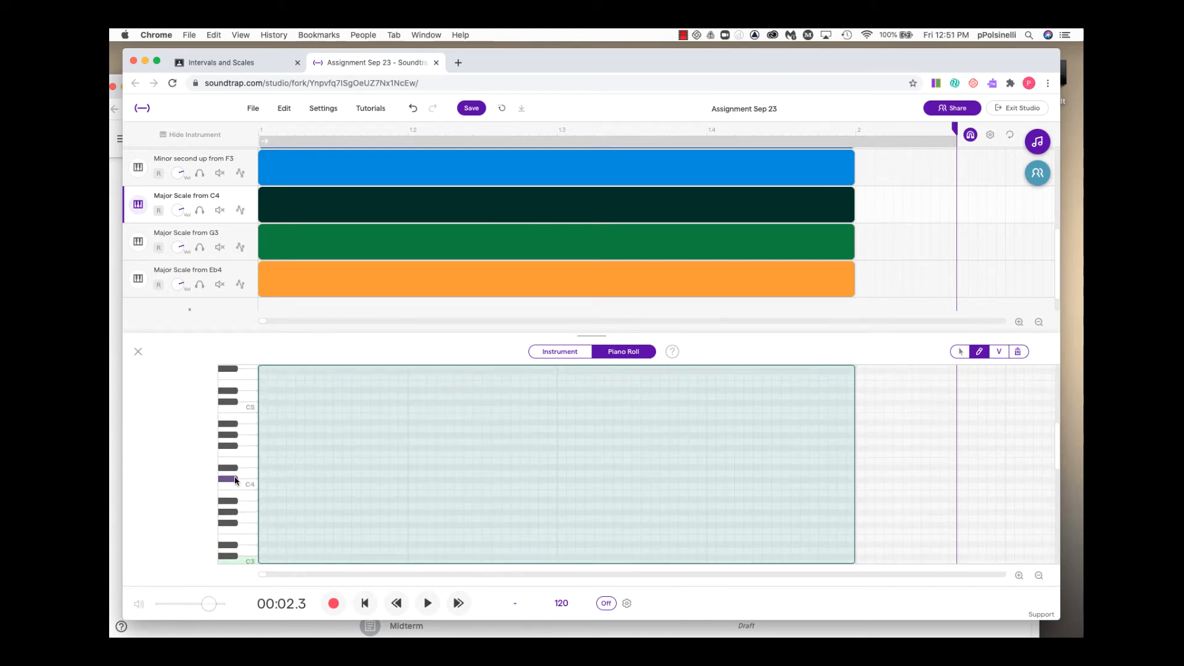
scroll(236, 481, "down", 2)
scroll(242, 506, "up", 3)
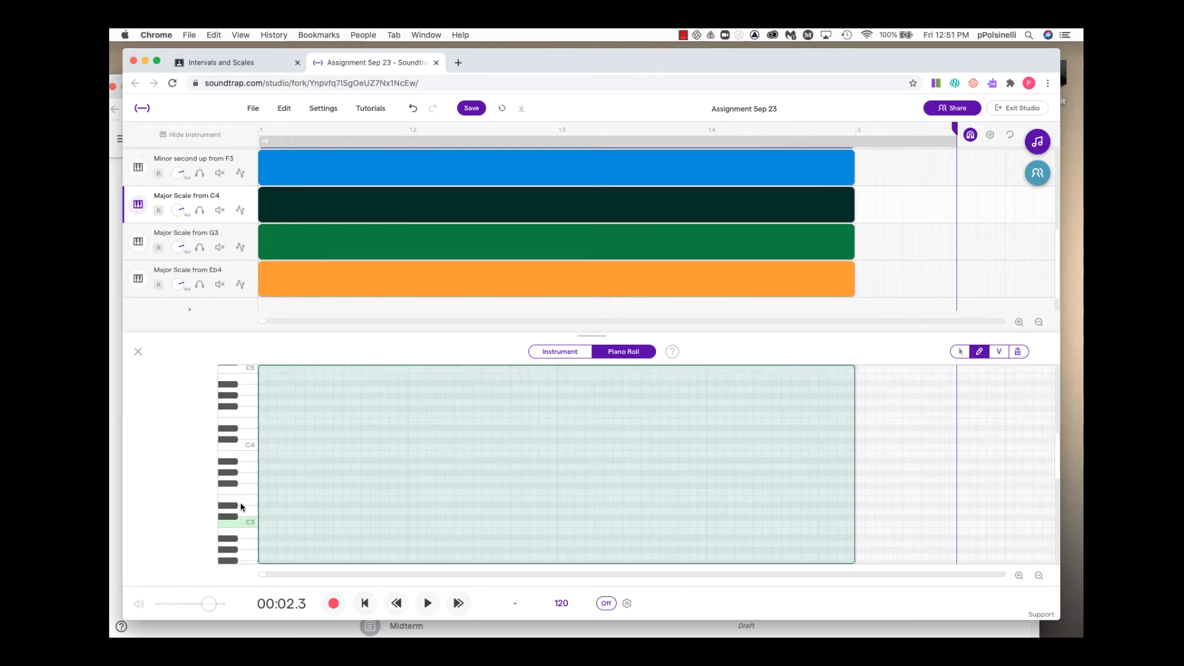
scroll(241, 505, "down", 2)
scroll(242, 503, "up", 3)
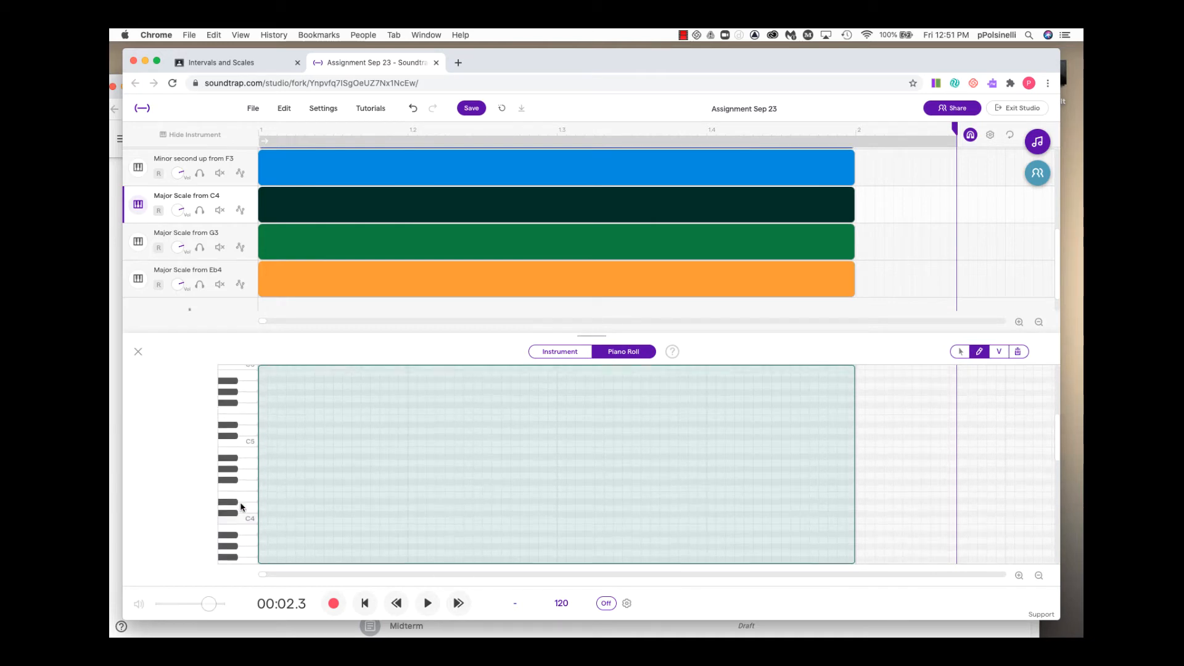
left_click(264, 520)
Continue the C4 major scale by drawing D4 and E4 notes, each a whole step up and directly following the previous note.
left_click(229, 513)
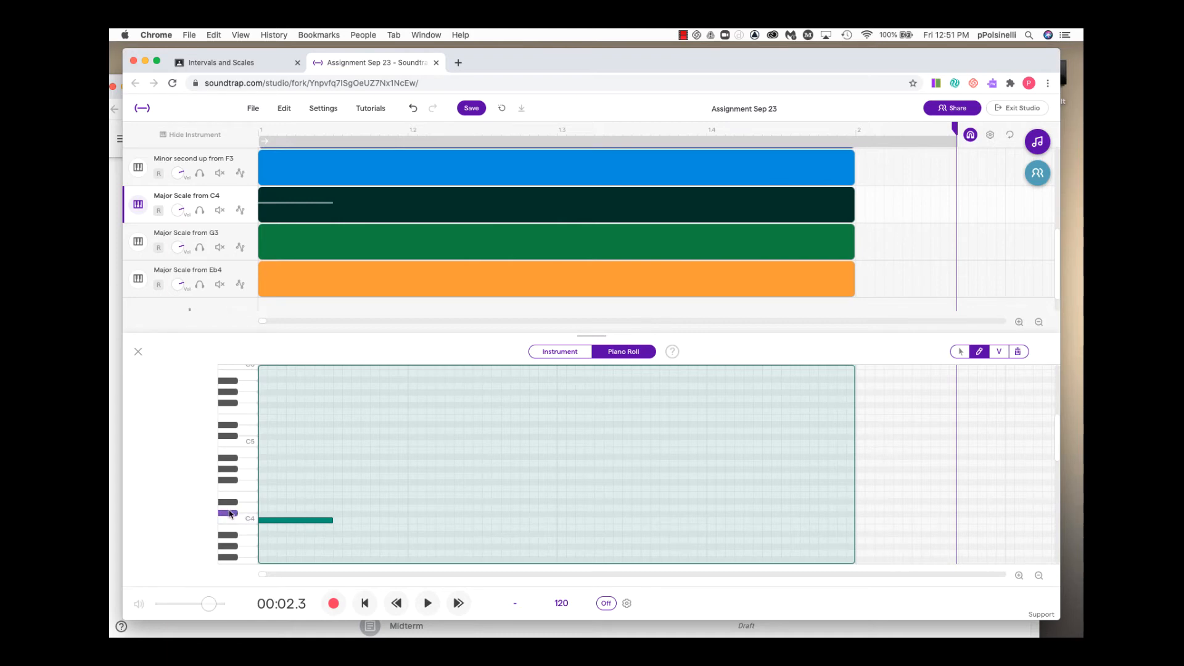
left_click(335, 508)
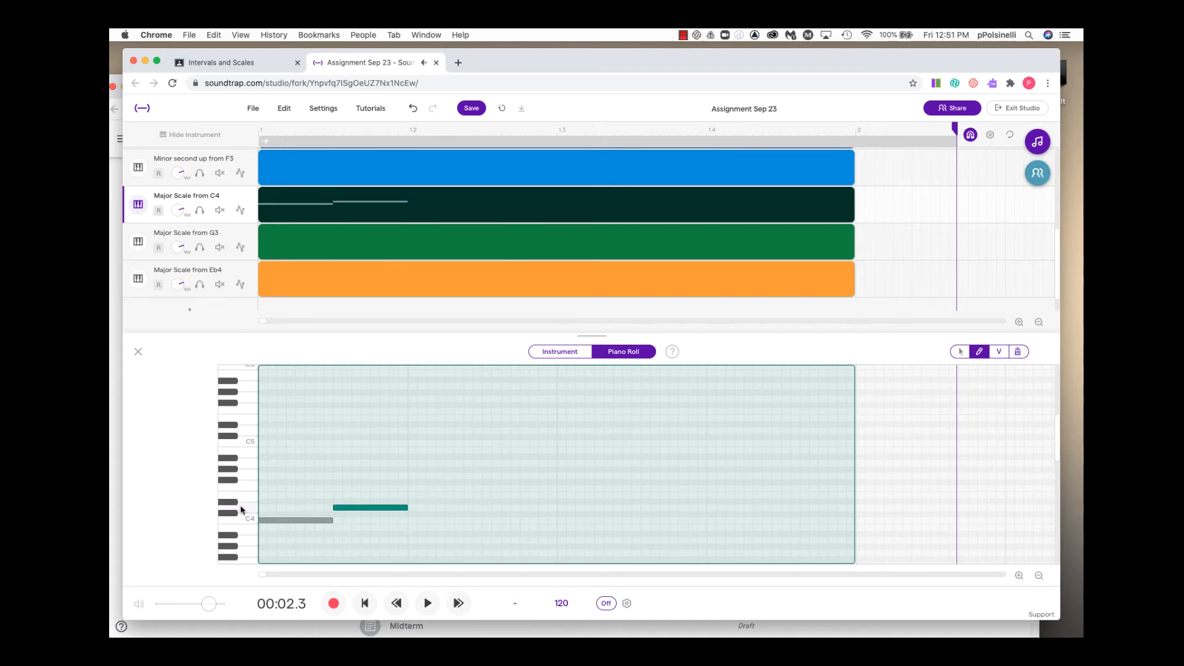
left_click(358, 512)
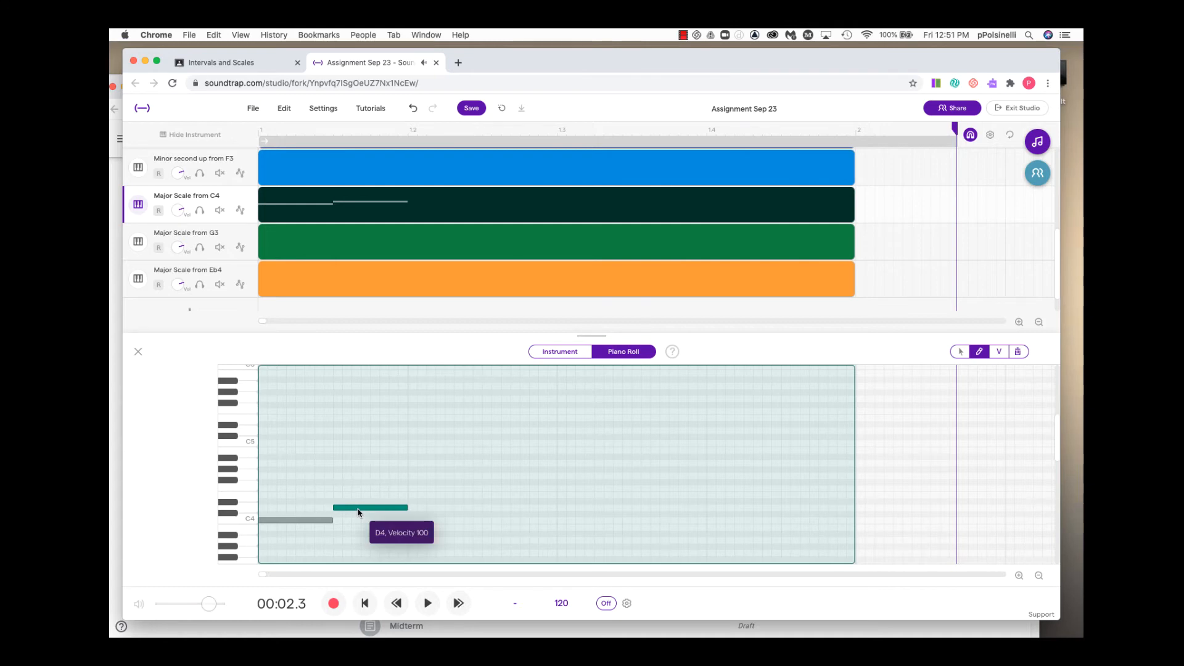
left_click(358, 512)
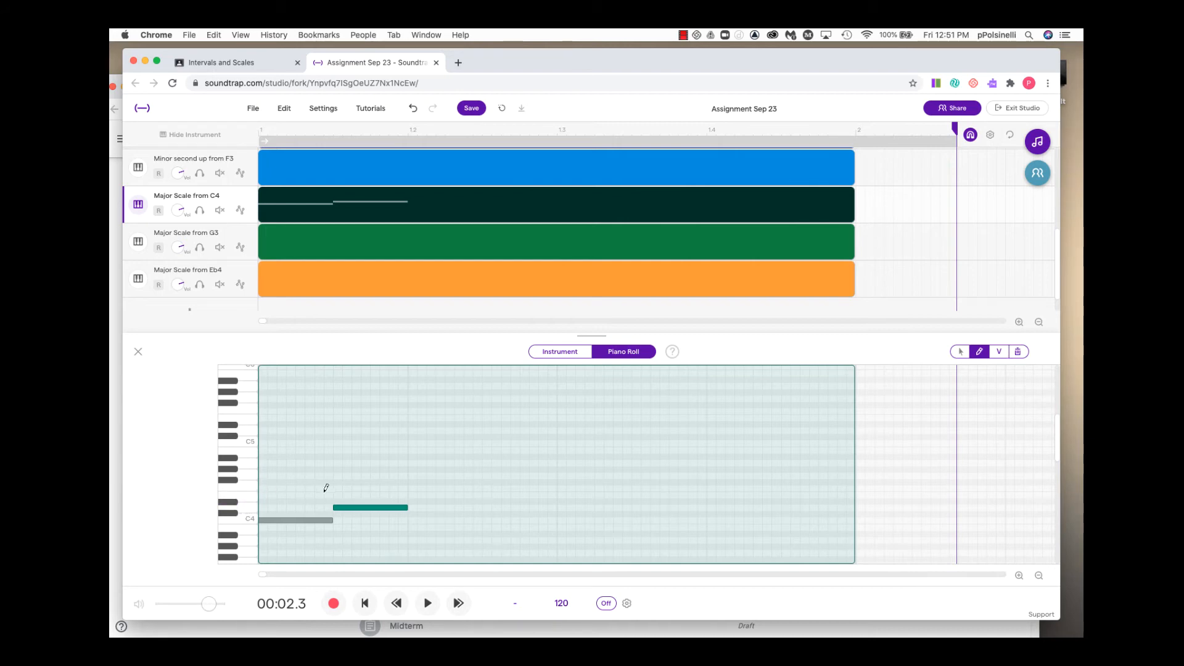
left_click(412, 495)
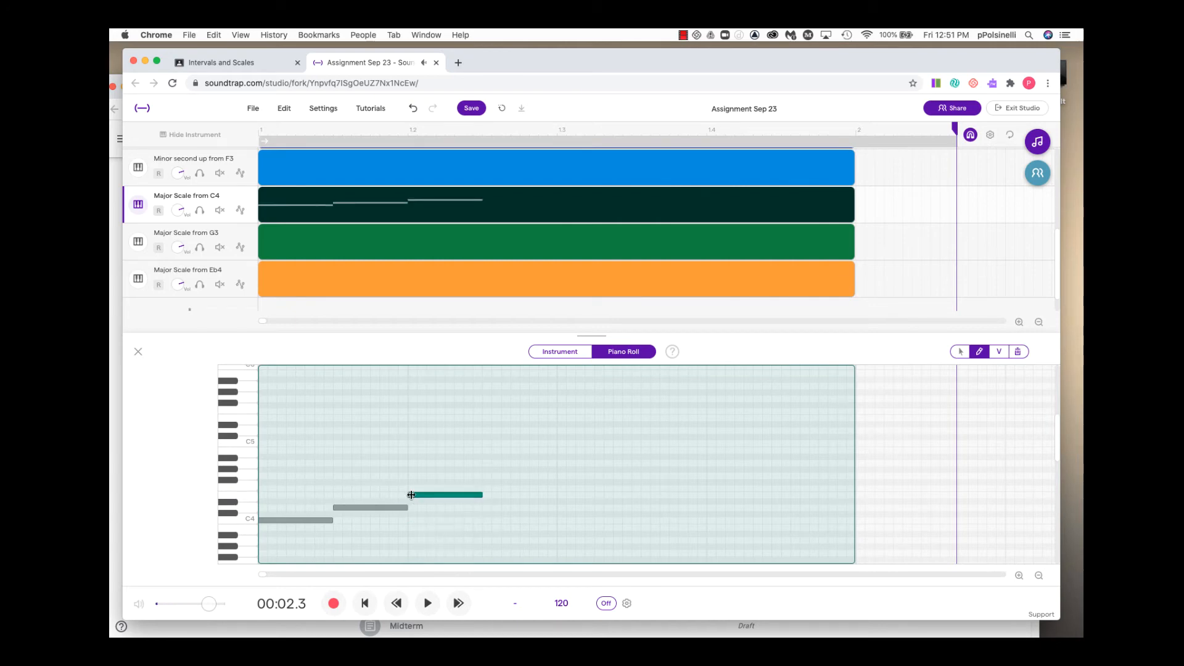
Draw an F4 note a half step above E4, followed by a G4 note a whole step higher.
left_click(250, 488)
left_click(486, 487)
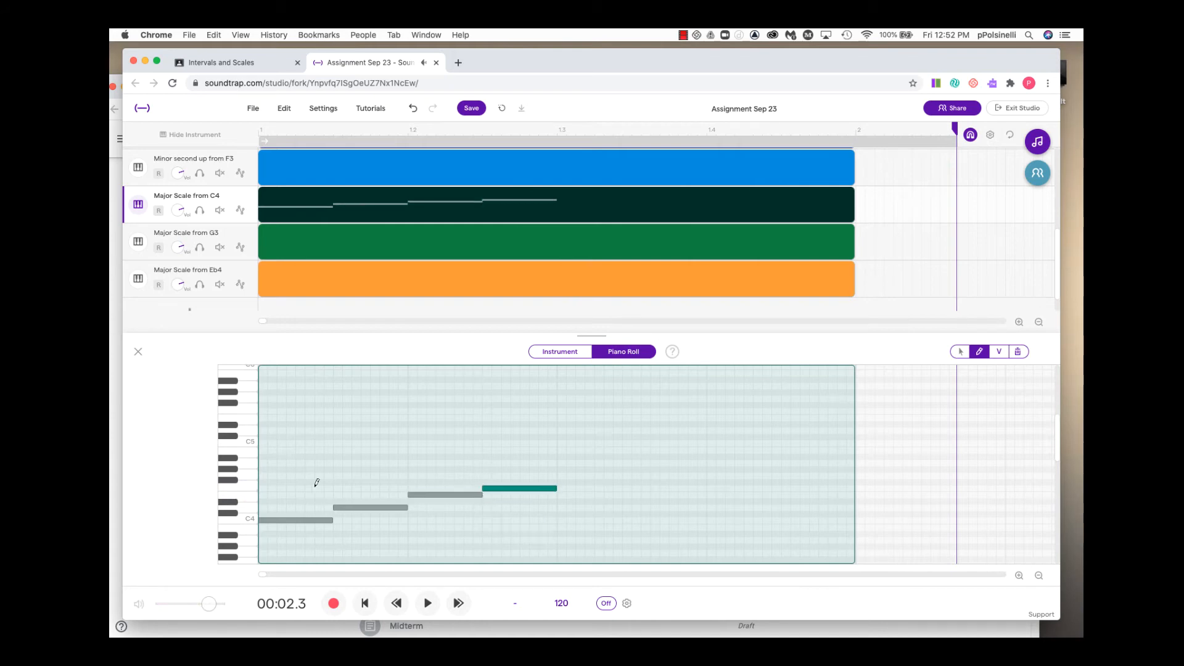
left_click(250, 480)
left_click(563, 476)
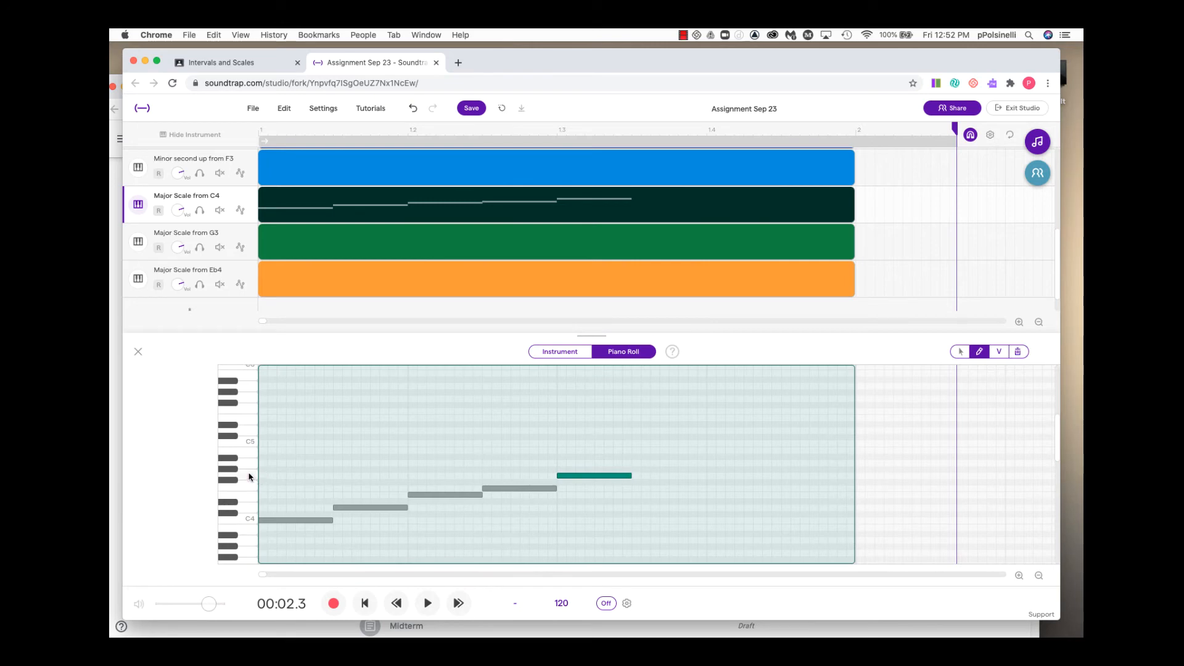
Complete the C4 major scale by drawing A4, B4 and C5 notes up to the end of the region.
left_click(638, 463)
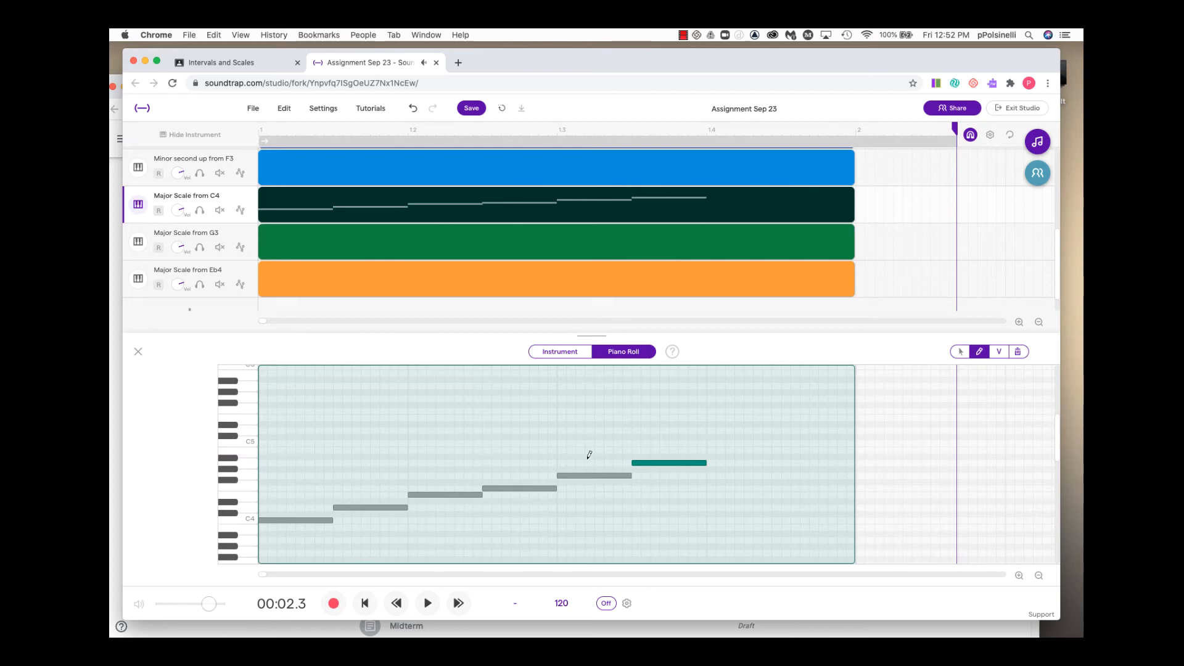
left_click(714, 451)
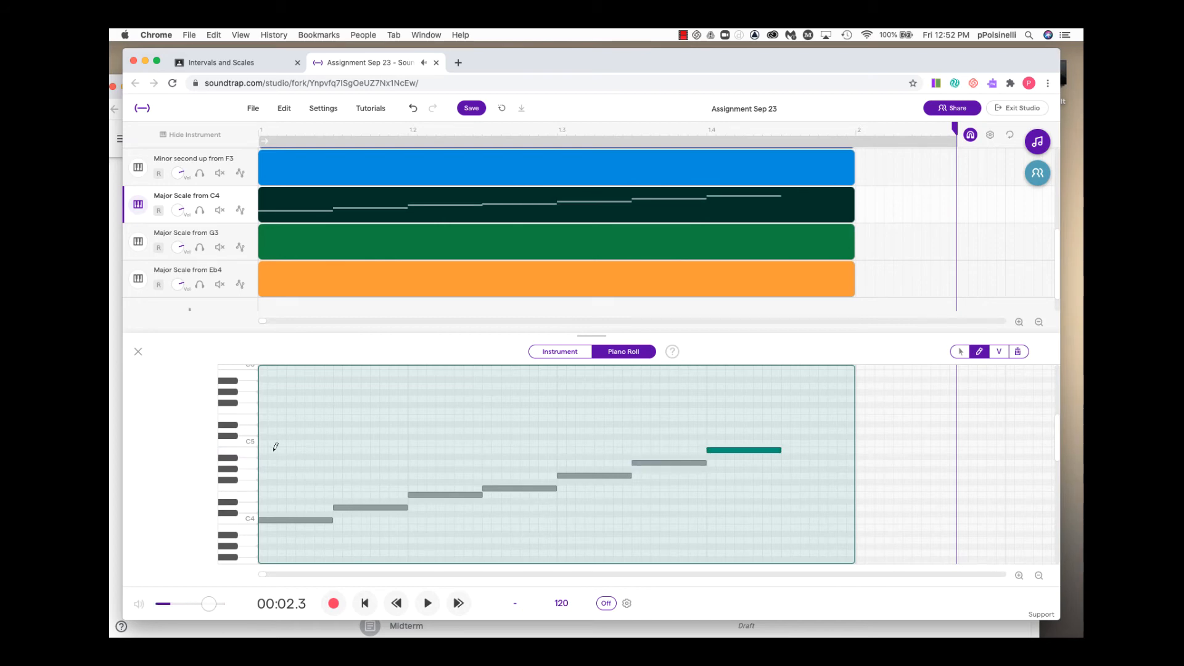
left_click(233, 461)
left_click(788, 443)
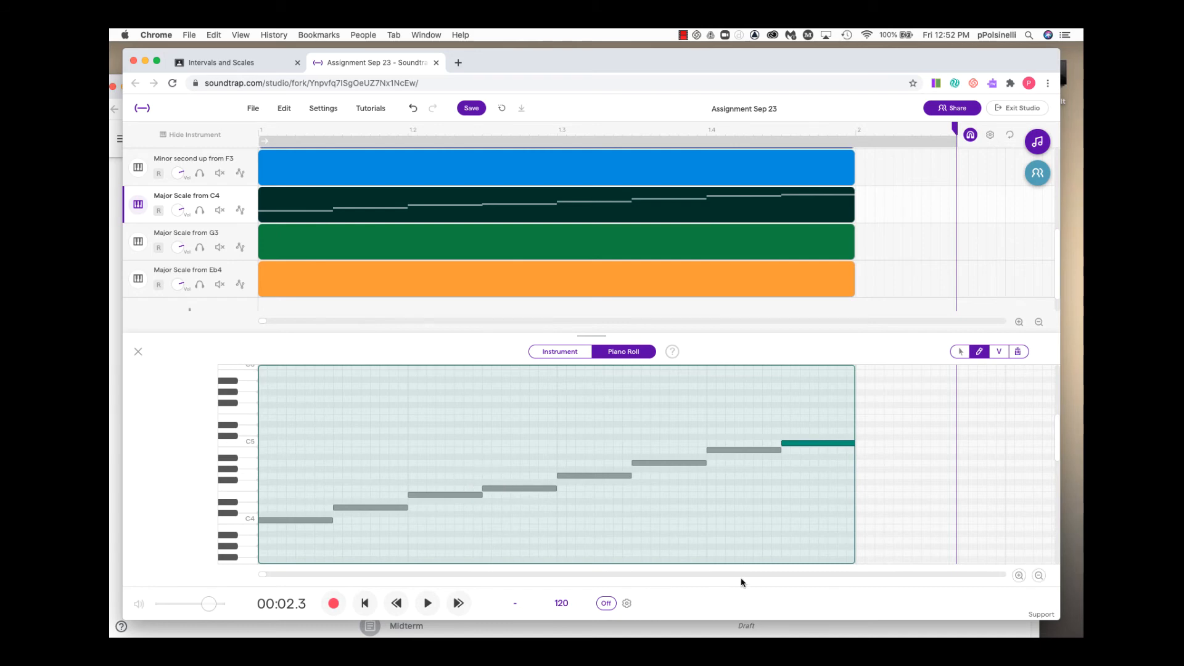
Play the C major scale on the piano roll keys from C4 up to C5 to hear it.
left_click(247, 517)
left_click(249, 510)
left_click(248, 498)
left_click(248, 487)
left_click(249, 477)
left_click(248, 464)
left_click(248, 453)
left_click(250, 444)
Add a new Grand Piano track below the Major Scale from Eb4 track.
scroll(216, 274, "down", 1)
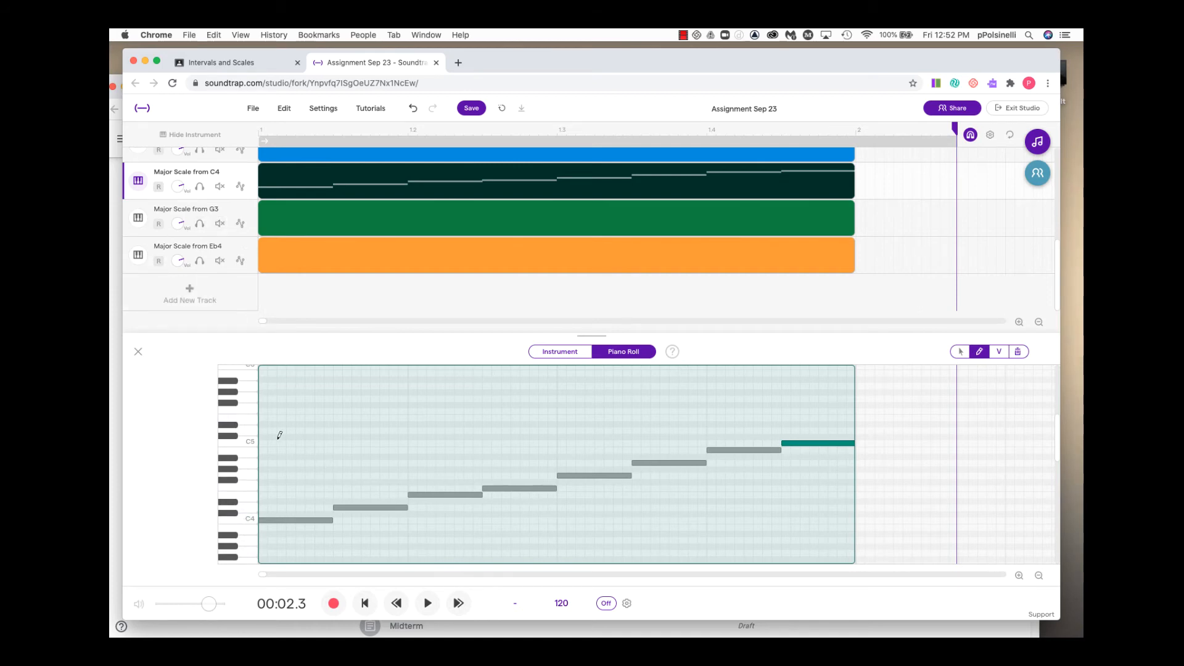
left_click(192, 296)
left_click(544, 307)
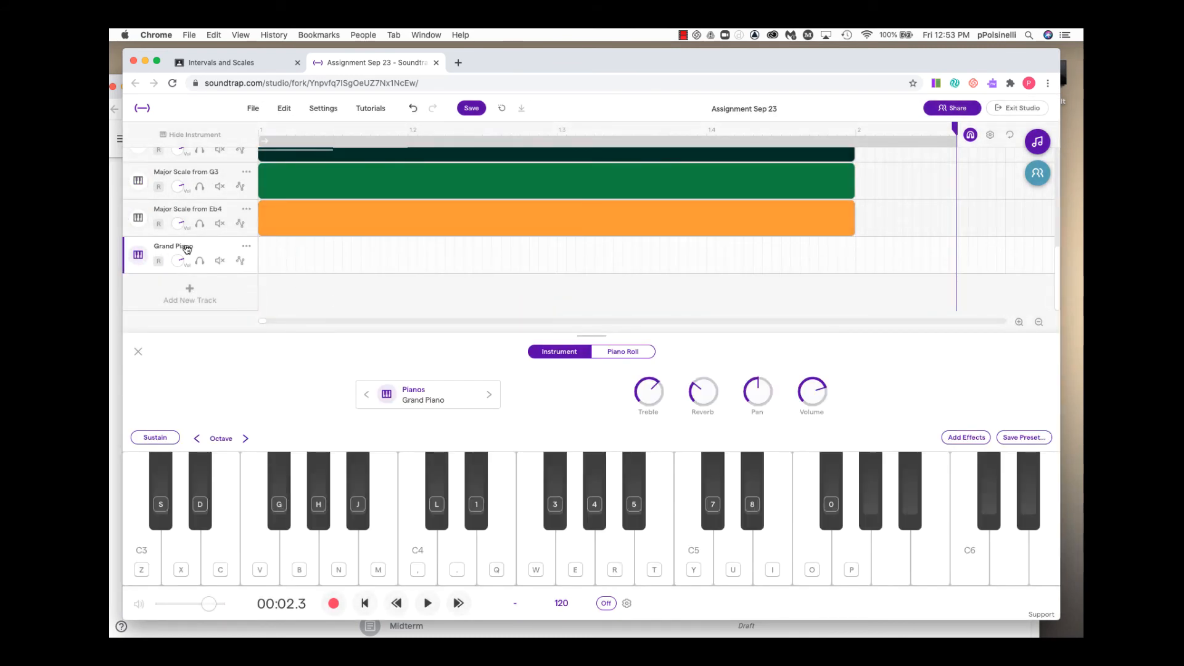
Rename the new Grand Piano track "Majr Scale from Ab4" and create an empty one-bar region at its start.
double_click(187, 248)
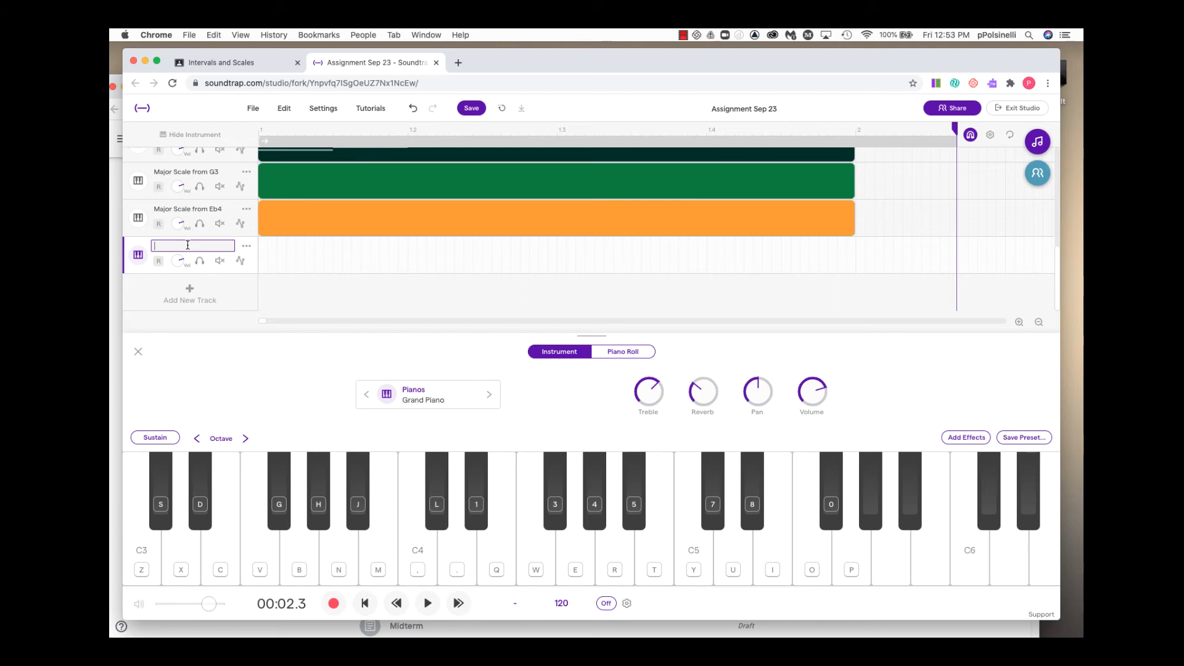
type("A")
type("air Scale f")
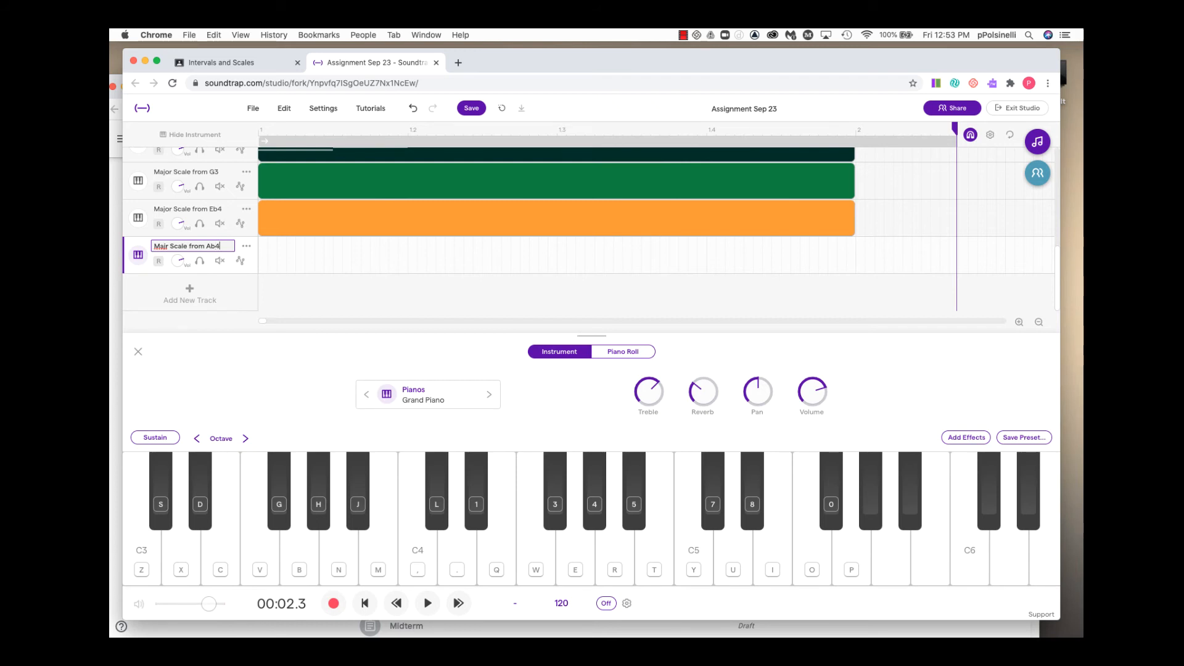
left_click(276, 260)
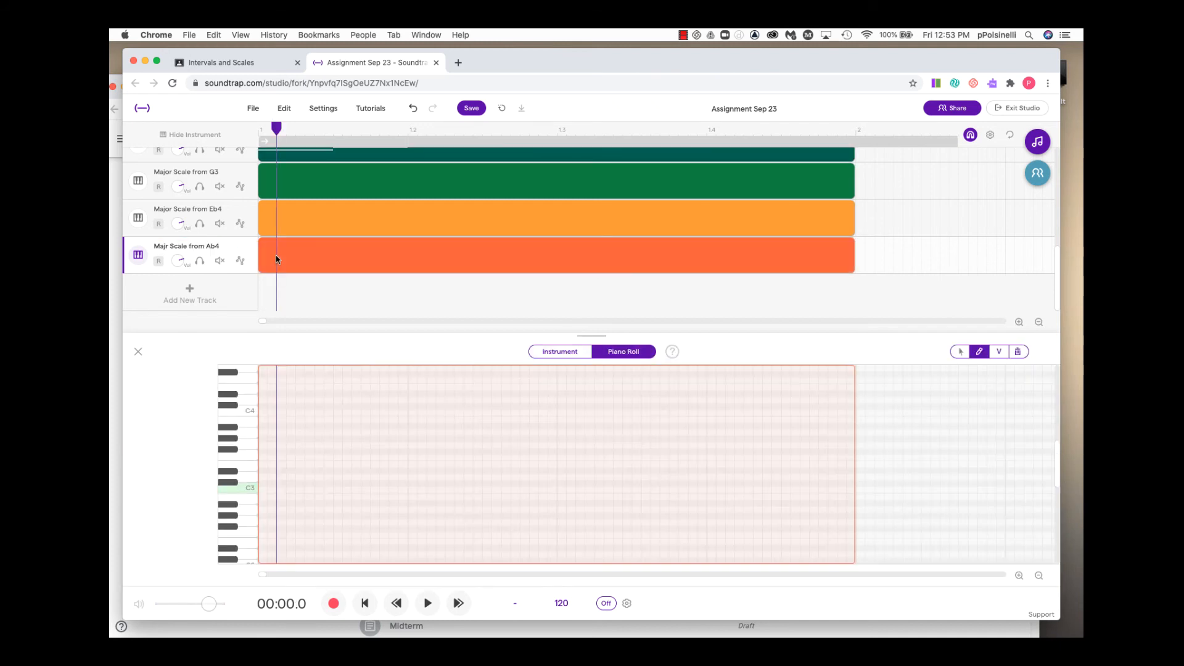
Locate and play the Ab4 key in the piano roll, and draw an Ab4 note at the start of the region.
left_click(233, 417)
scroll(228, 438, "up", 1)
scroll(228, 437, "up", 10)
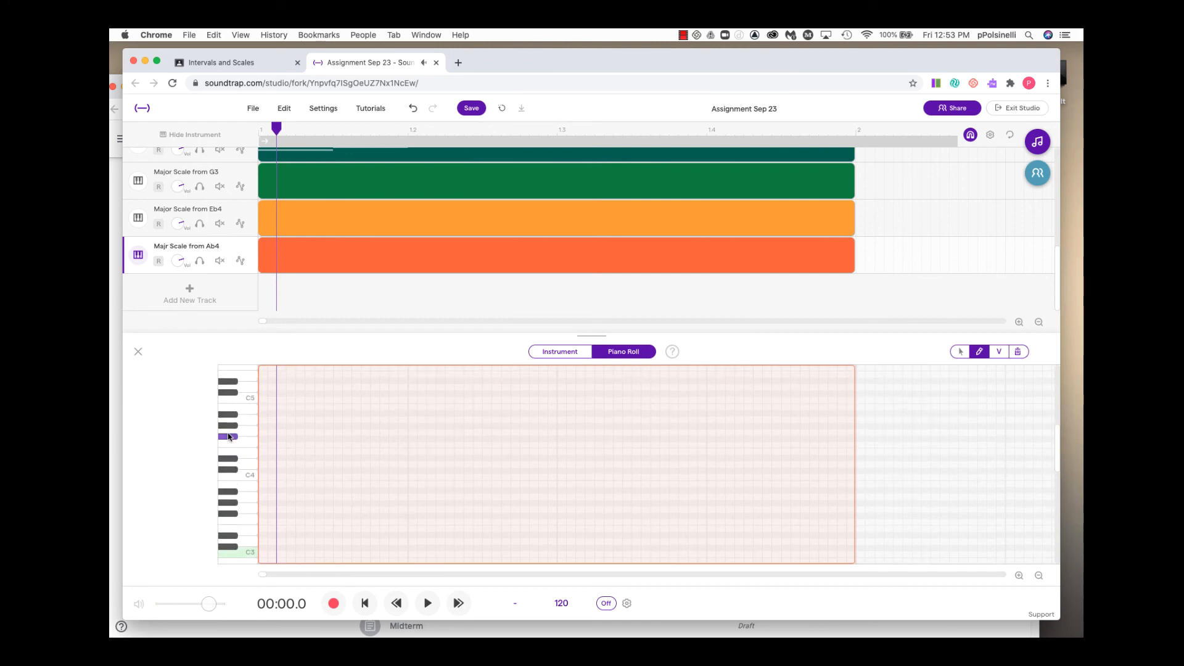
scroll(228, 437, "up", 3)
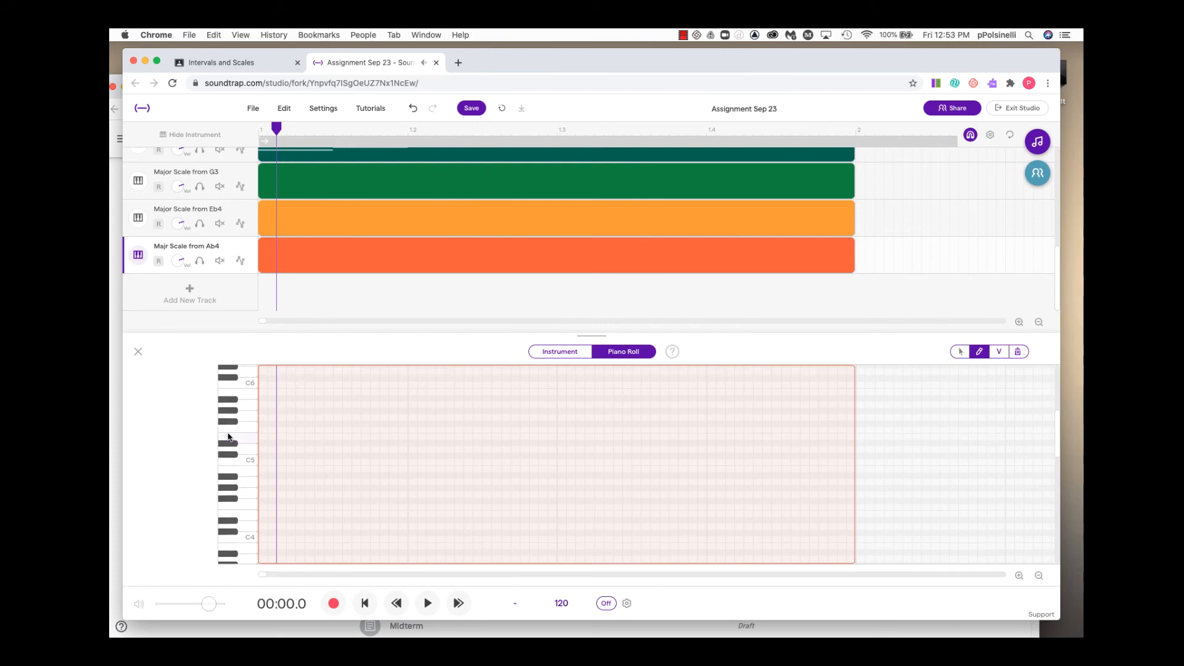
scroll(229, 487, "down", 1)
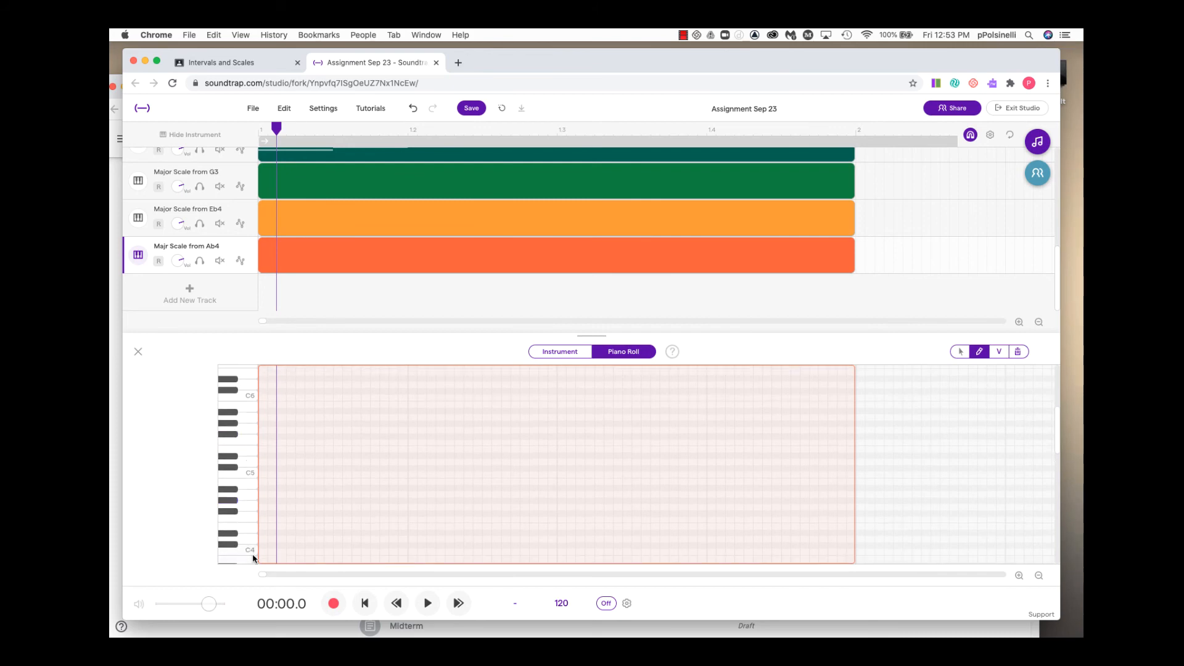
left_click(235, 501)
left_click(234, 501)
left_click(233, 502)
left_click(233, 503)
left_click(264, 500)
Sound the Ab4 and Bb4 keys and continue the scale with consecutive Bb4, C5 and Db5 notes.
left_click(229, 501)
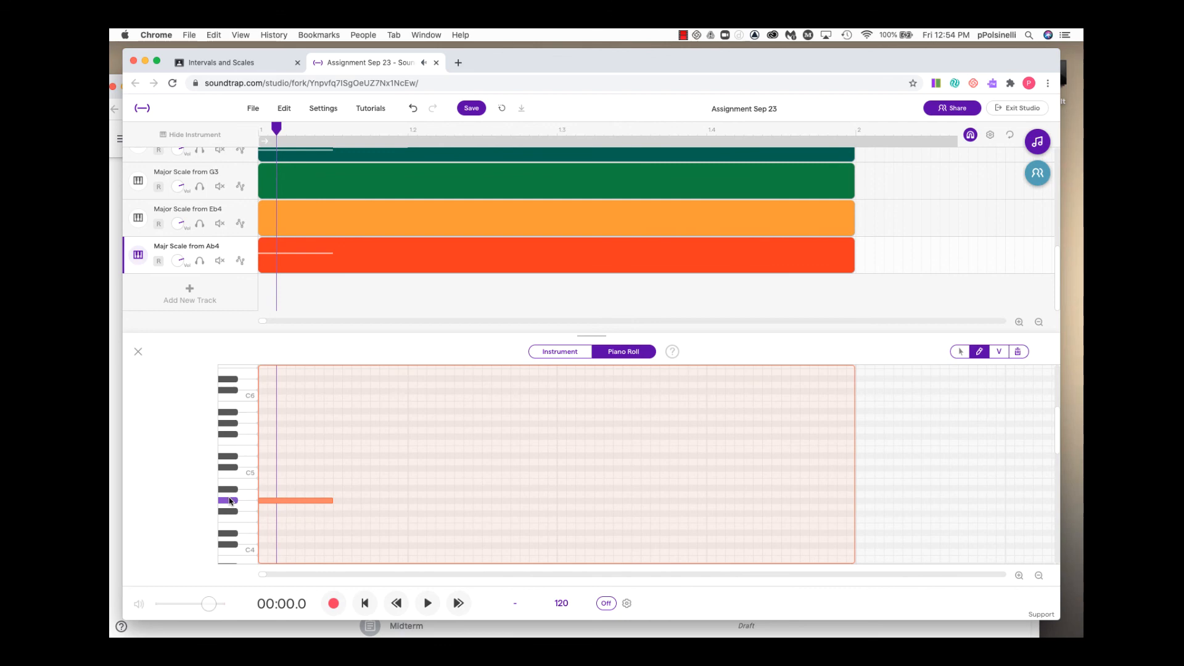
left_click(235, 490)
left_click(337, 488)
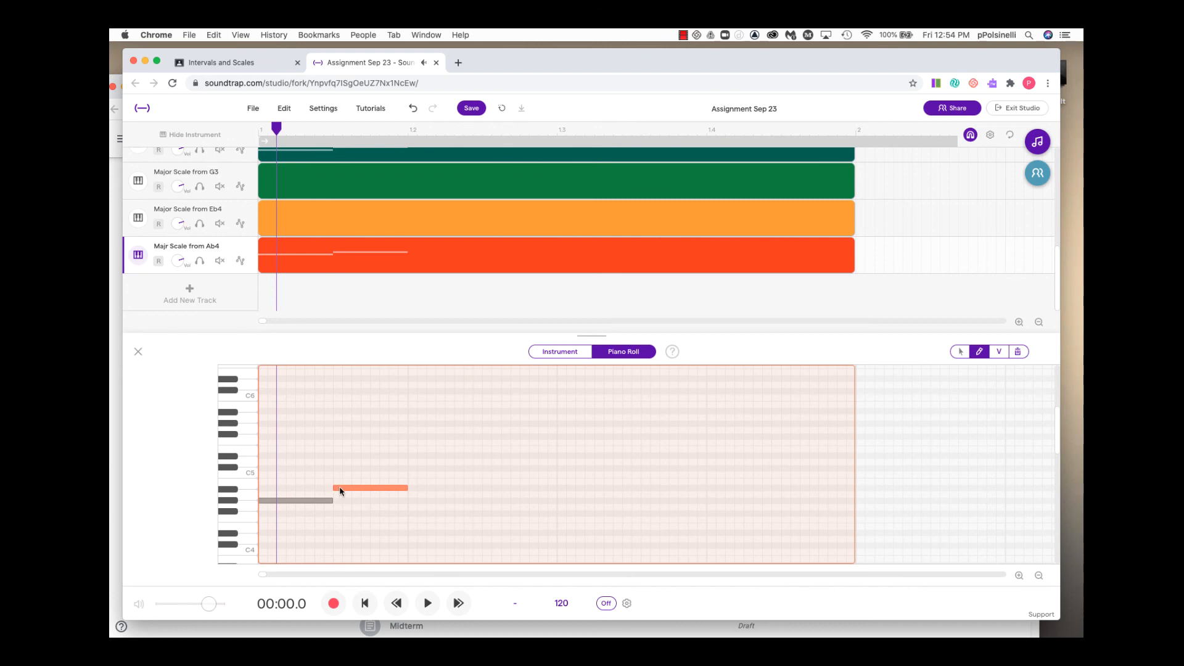
left_click(412, 474)
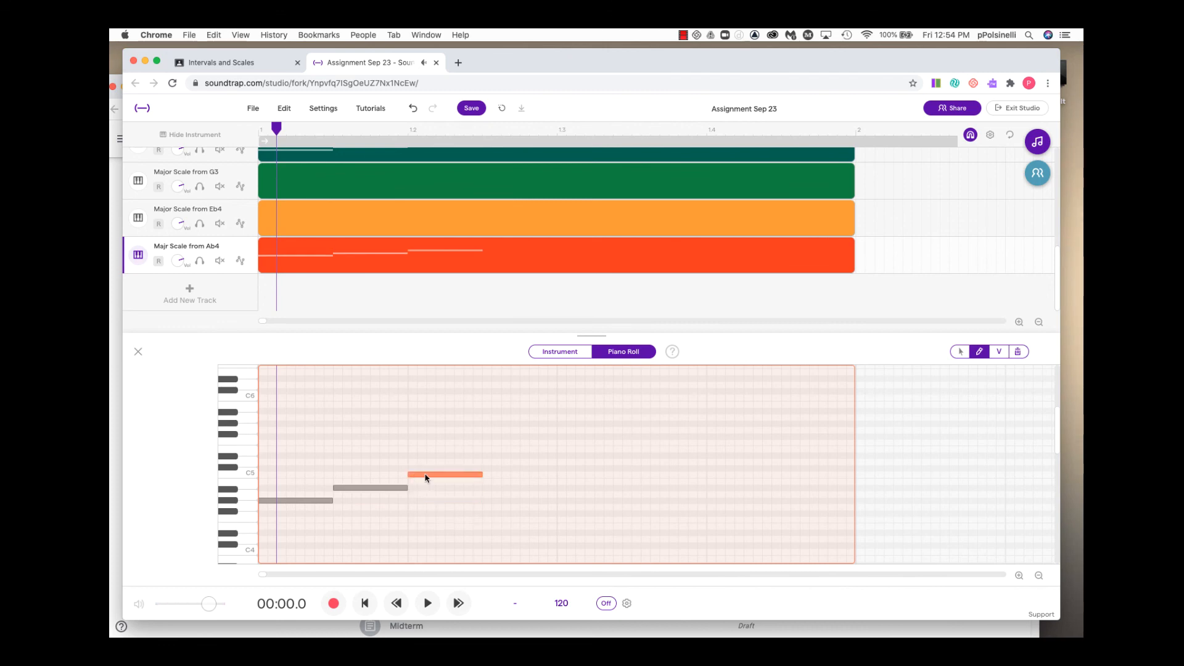
left_click(486, 468)
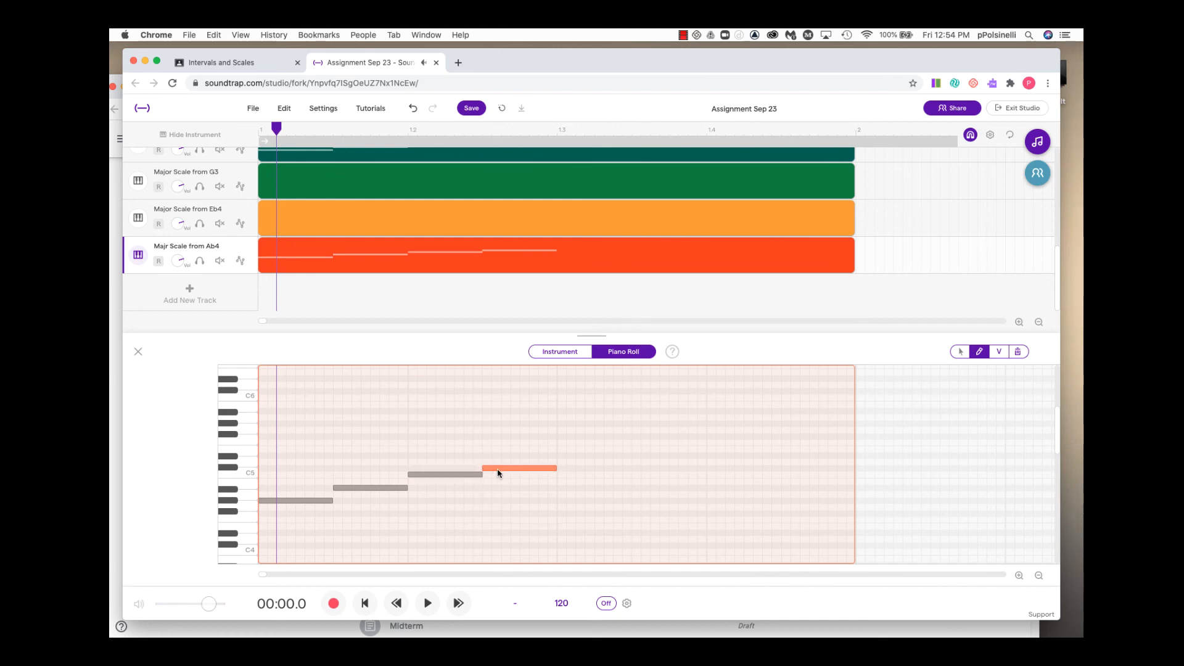
Complete the Ab4 major scale by drawing Eb5, F5, G5 and Ab5 notes up to the end of the region.
left_click(562, 456)
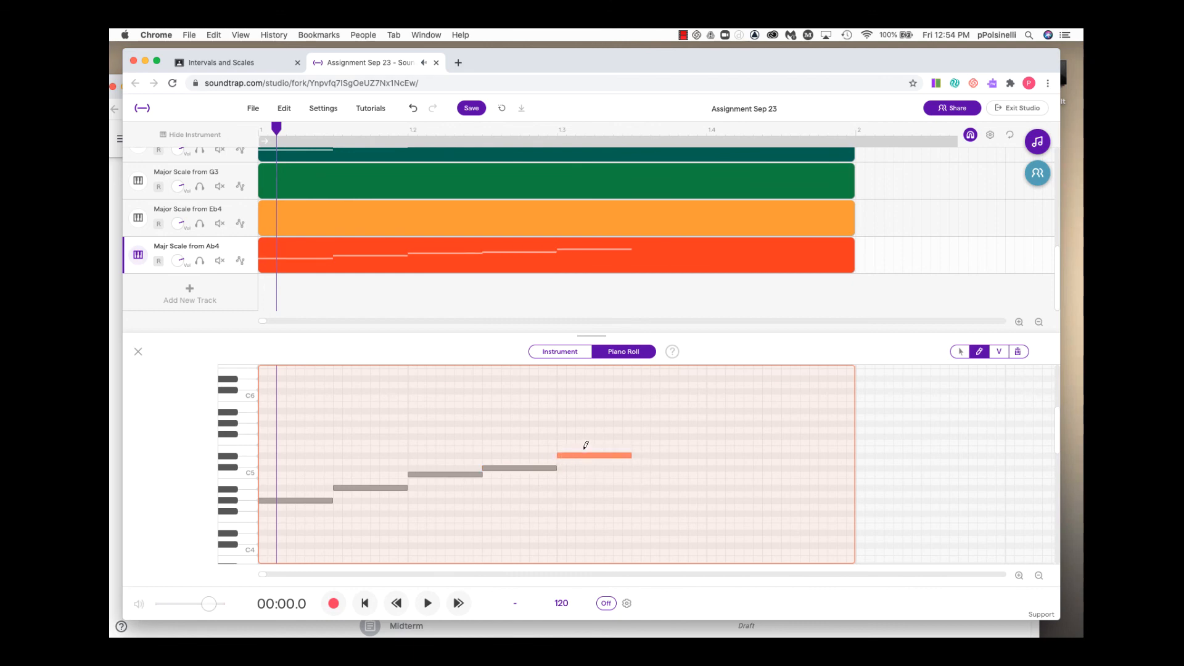
left_click(634, 442)
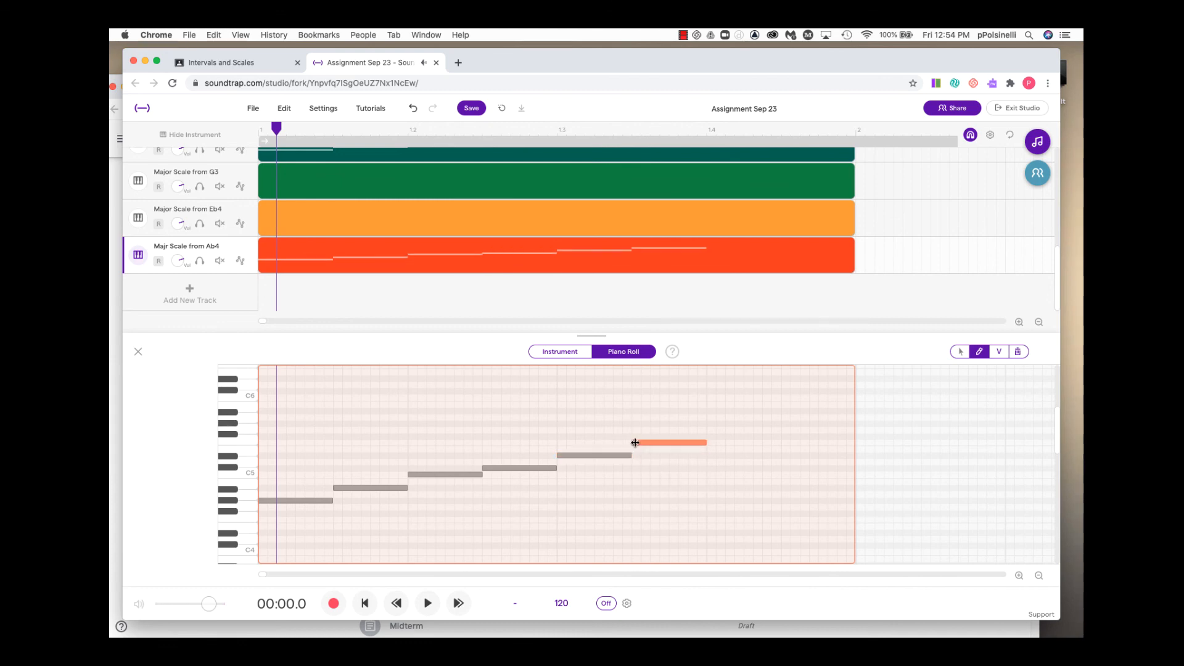
left_click(709, 429)
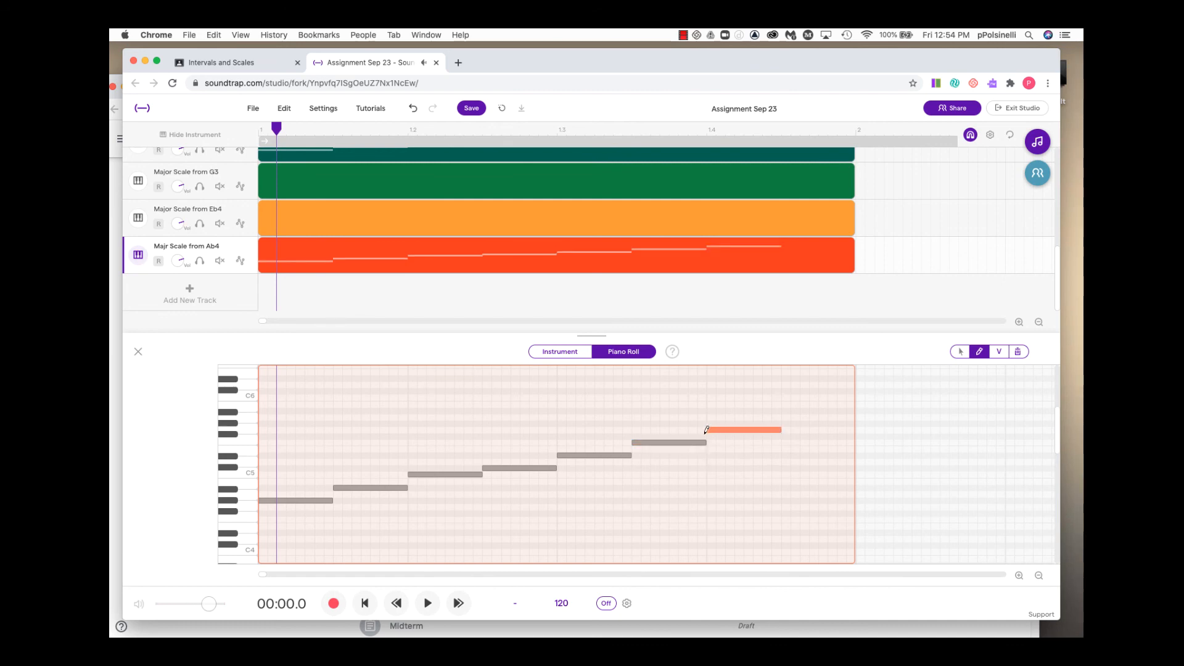
left_click(789, 423)
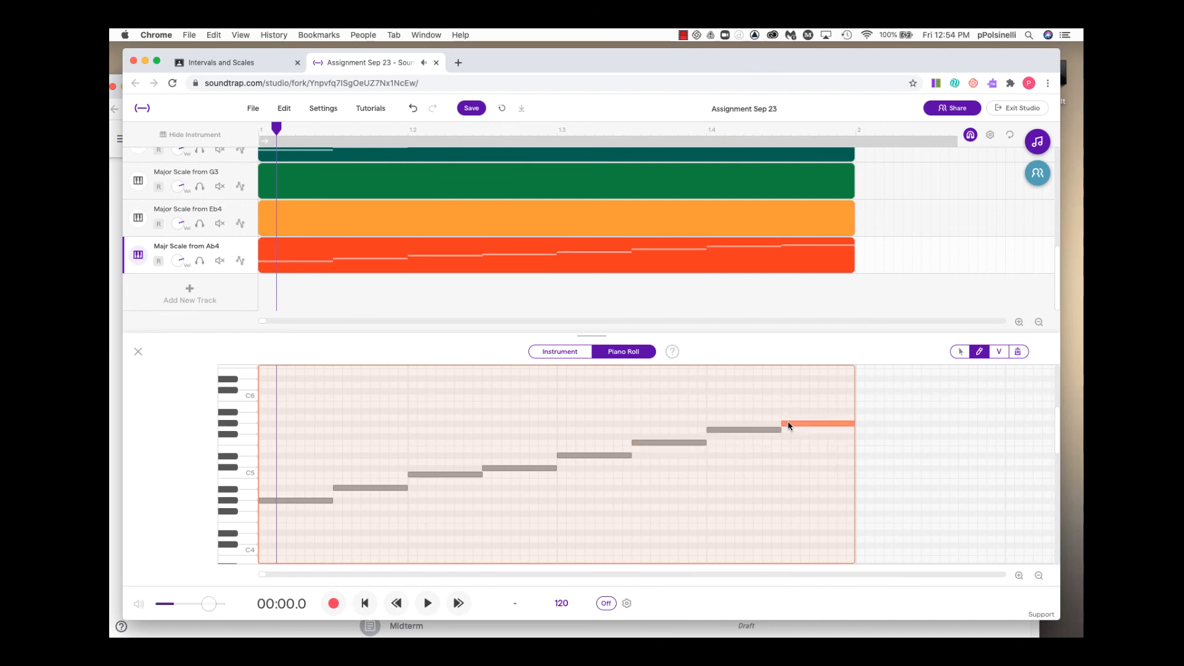